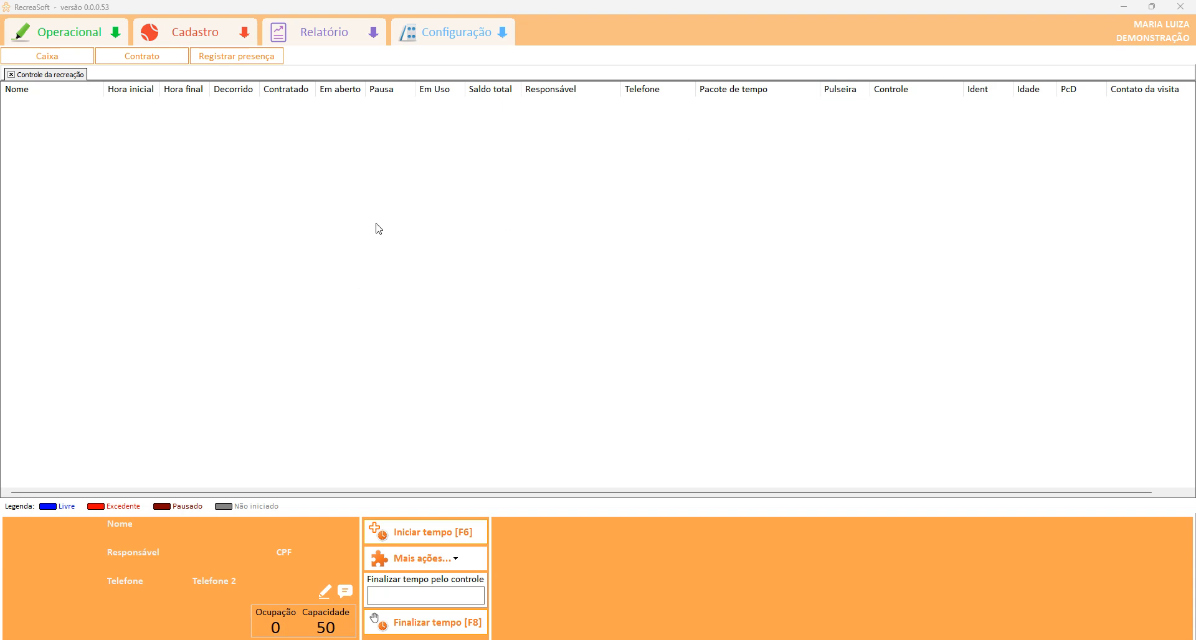
Snap RecreaSoft left and title the note 'Hotelzinho e contraturno RecreaSoft Feliz !'.
key("super+Left")
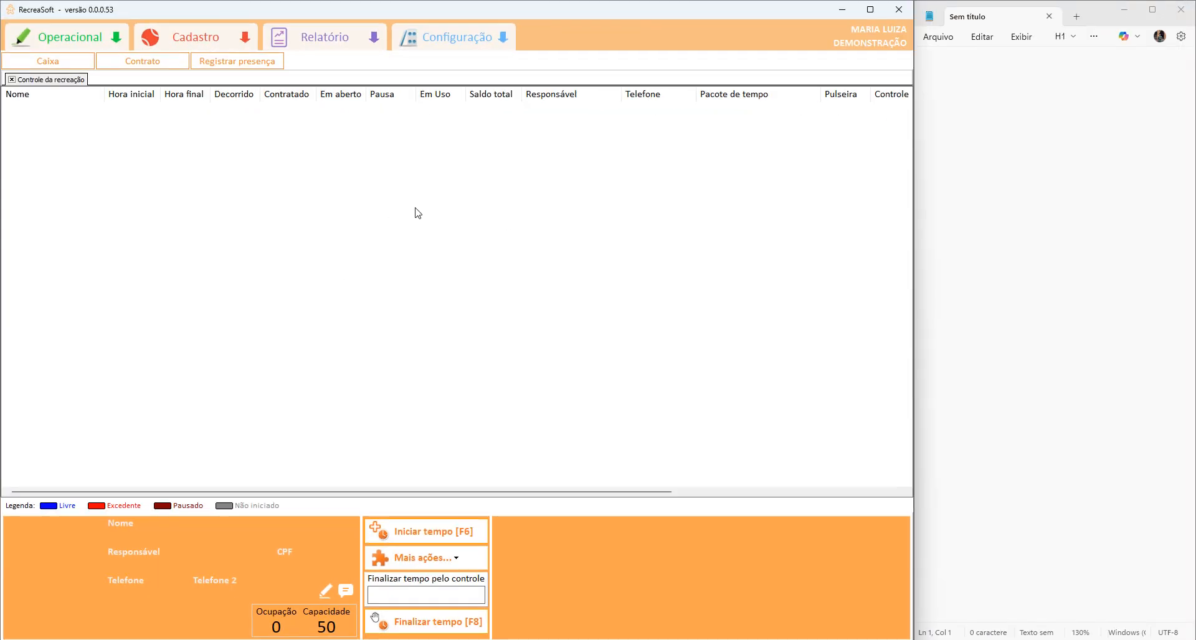
left_click(951, 141)
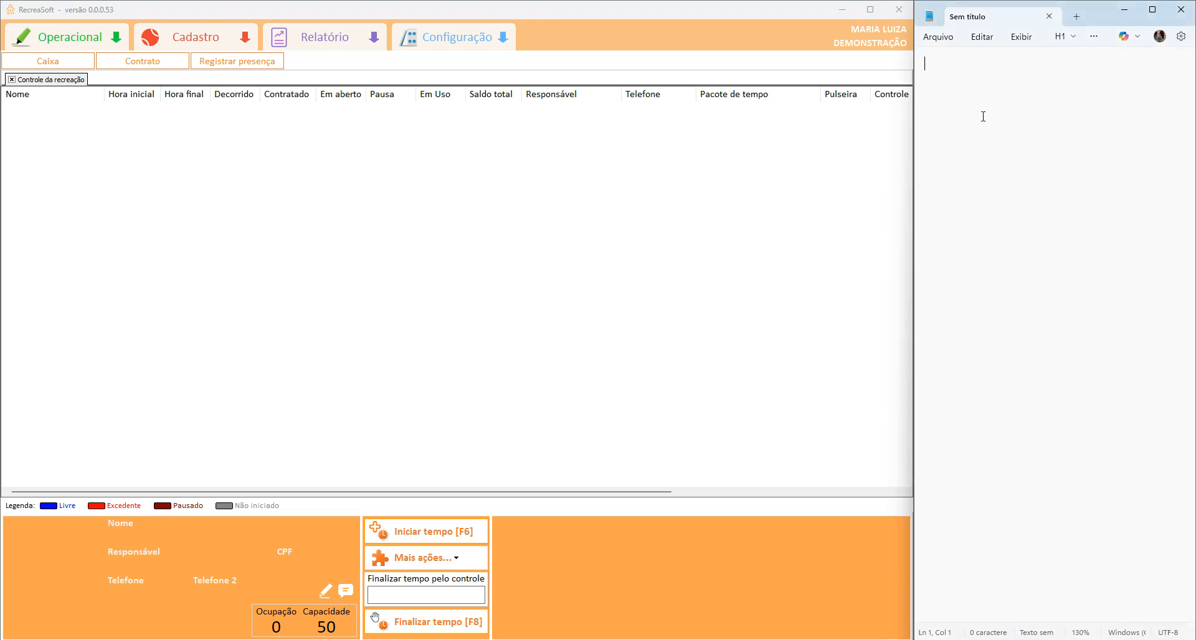
type("Hote")
key("ctrl+a")
left_click(998, 101)
type("lzinho e contratur")
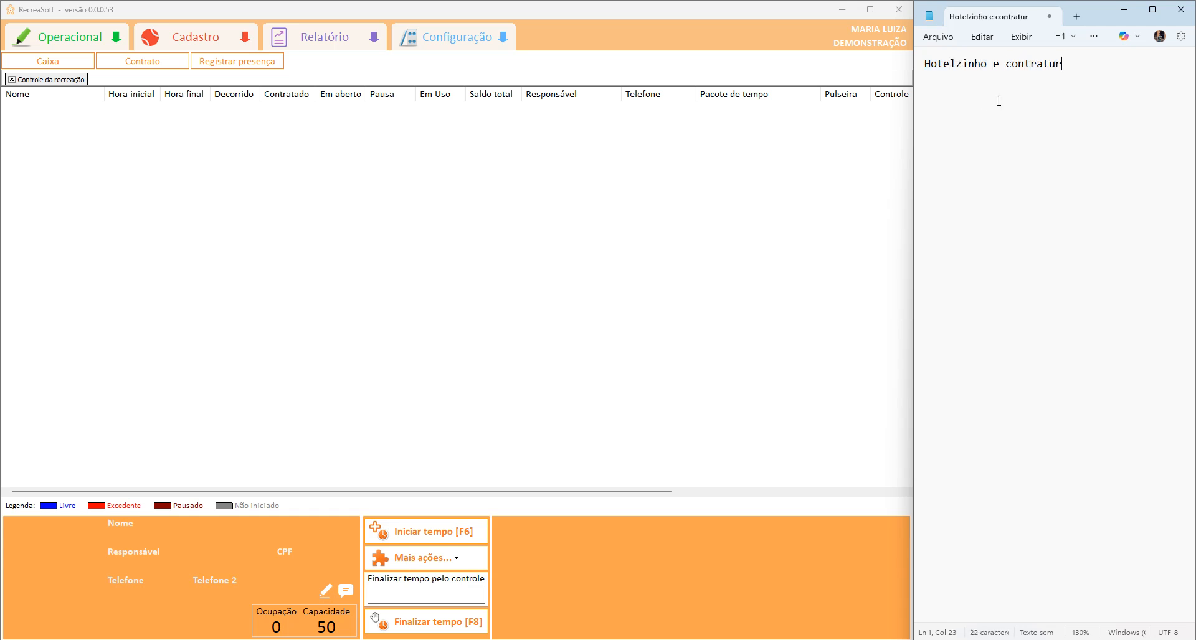
type("no RecreaSoft FEliz")
key("BackSpace")
key("BackSpace")
key("BackSpace")
key("BackSpace")
type("eliz !")
key("Return")
key("Return")
Note a child's name, Integral 08:00 às 18:00, and the morning and afternoon 1/2 Período schedules.
type("Emanuel  ")
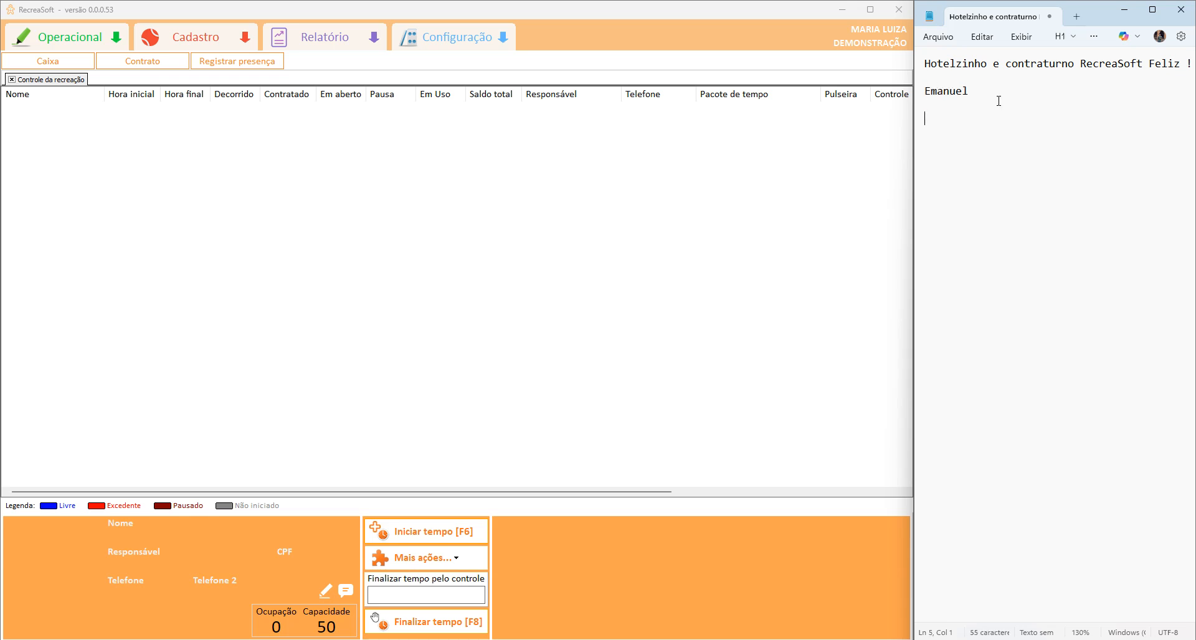
type("Integral: 08:00 às 18:00")
key("Return")
key("Return")
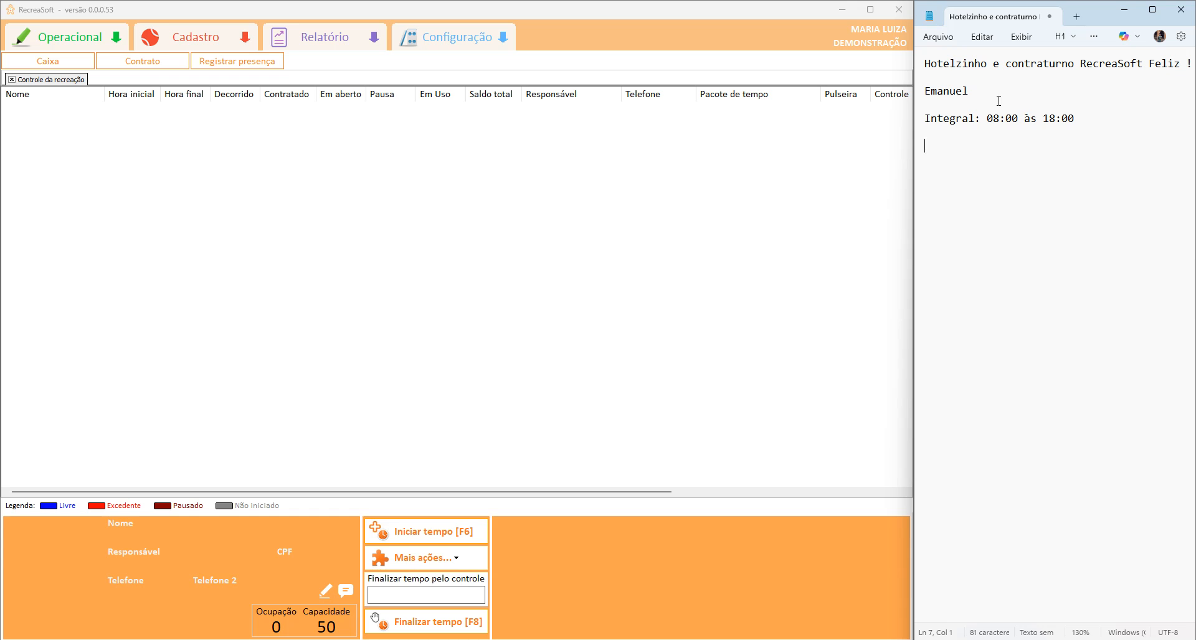
type("6")
key("BackSpace")
type("1/2 Período:manhã:")
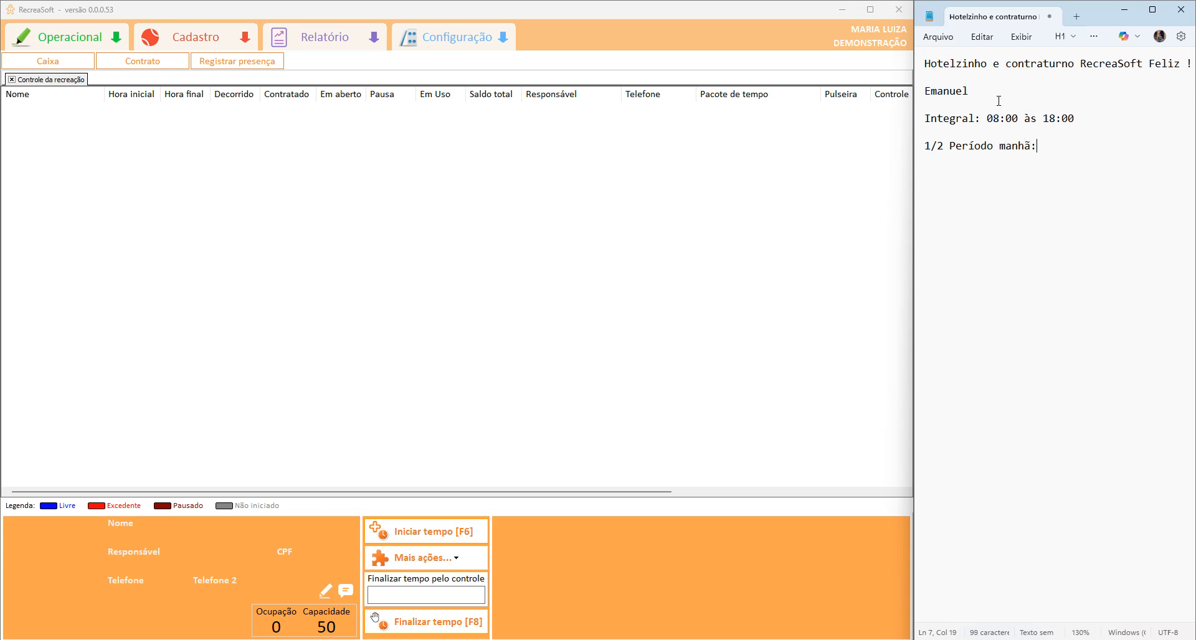
type(" 08:00 as 12:00 (")
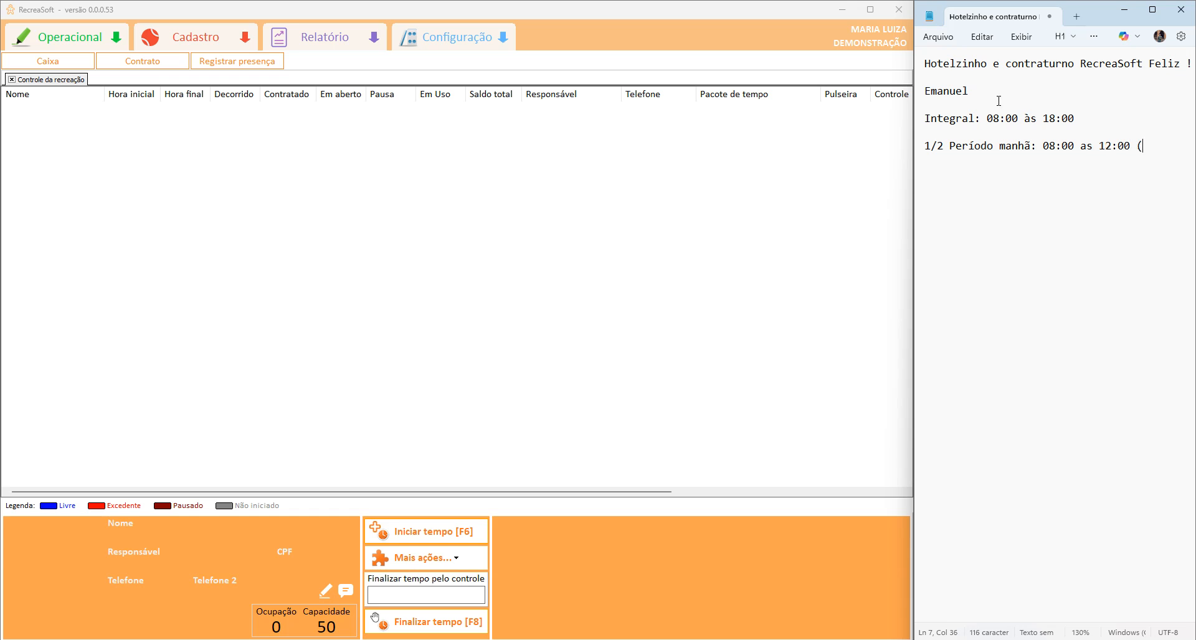
type("4 horas)")
type("1/2")
type(" Período tar")
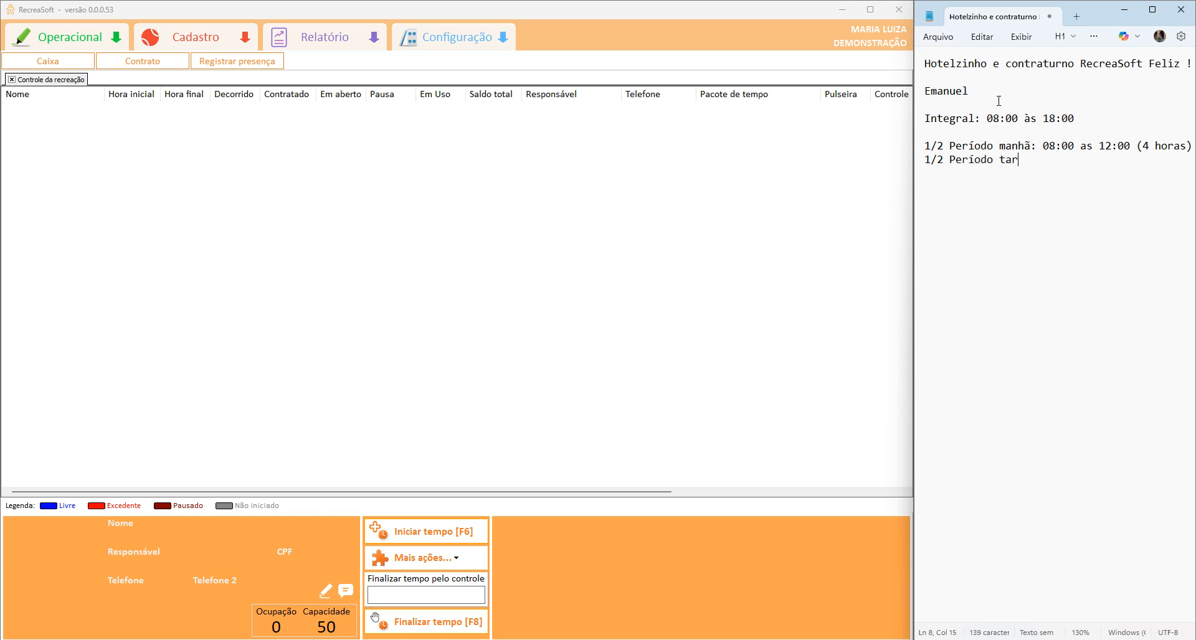
type("de: 13:00 às 18:00")
type("(5")
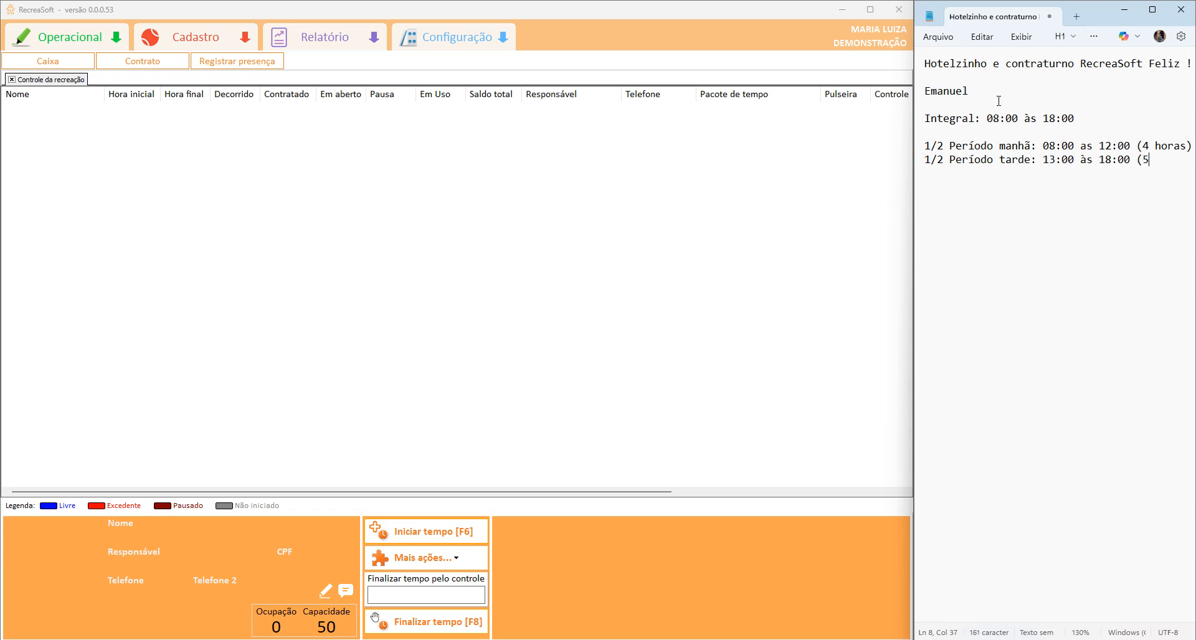
type(" horas)")
key("BackSpace")
type("3")
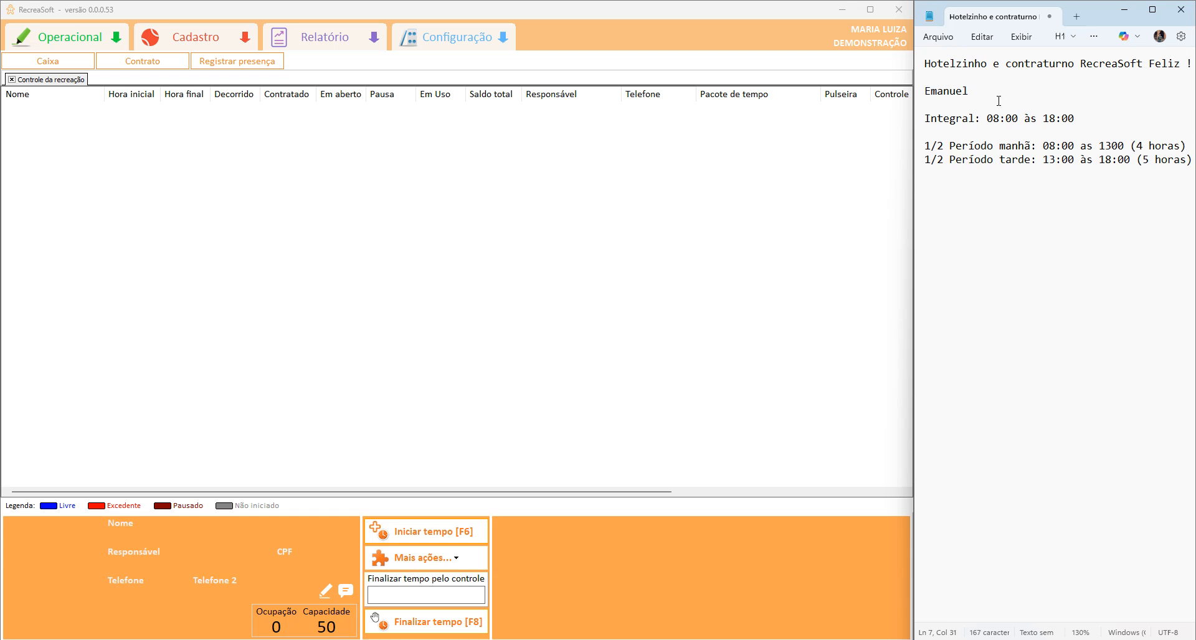
key("Return")
key("Return")
Correct the morning half-period line to end at 13:0 and read 5 horas.
left_click(1111, 146)
type(":0")
key("Delete")
key("BackSpace")
type("5 hor")
Add a Mensal list: 2x semana - 500,00, 3x semana - 750,00, 5x semana - 900,00.
key("Down")
key("Down")
key("Down")
type("Mensal")
key("Return")
key("Return")
type("2x s")
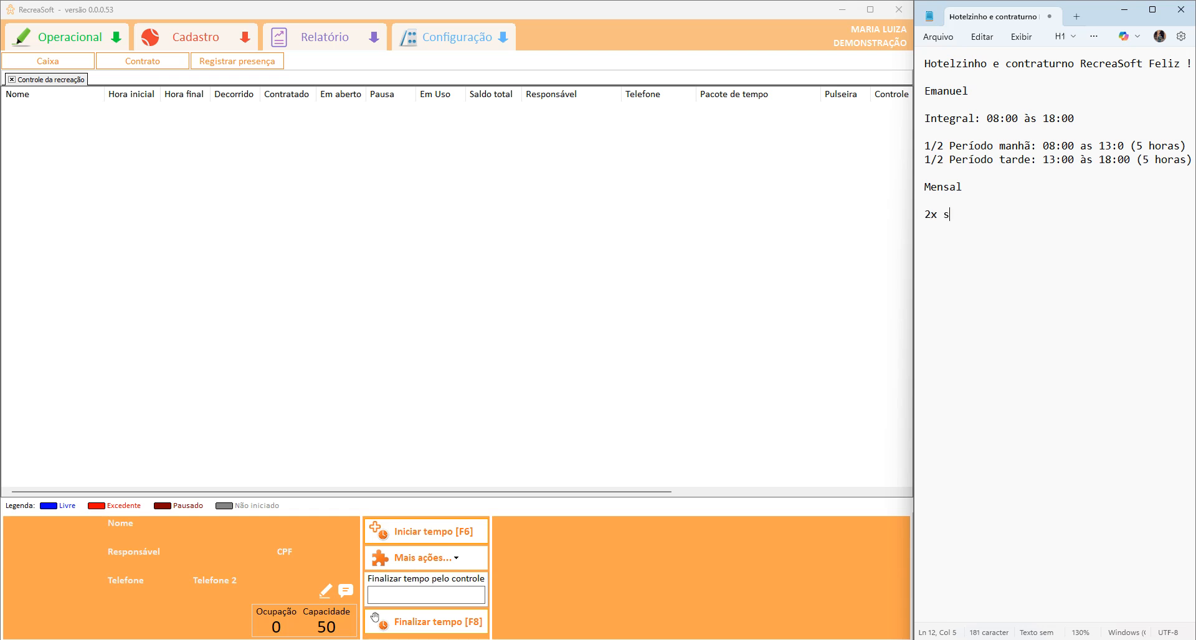
type("emana - 500,00")
key("Return")
type("3x s")
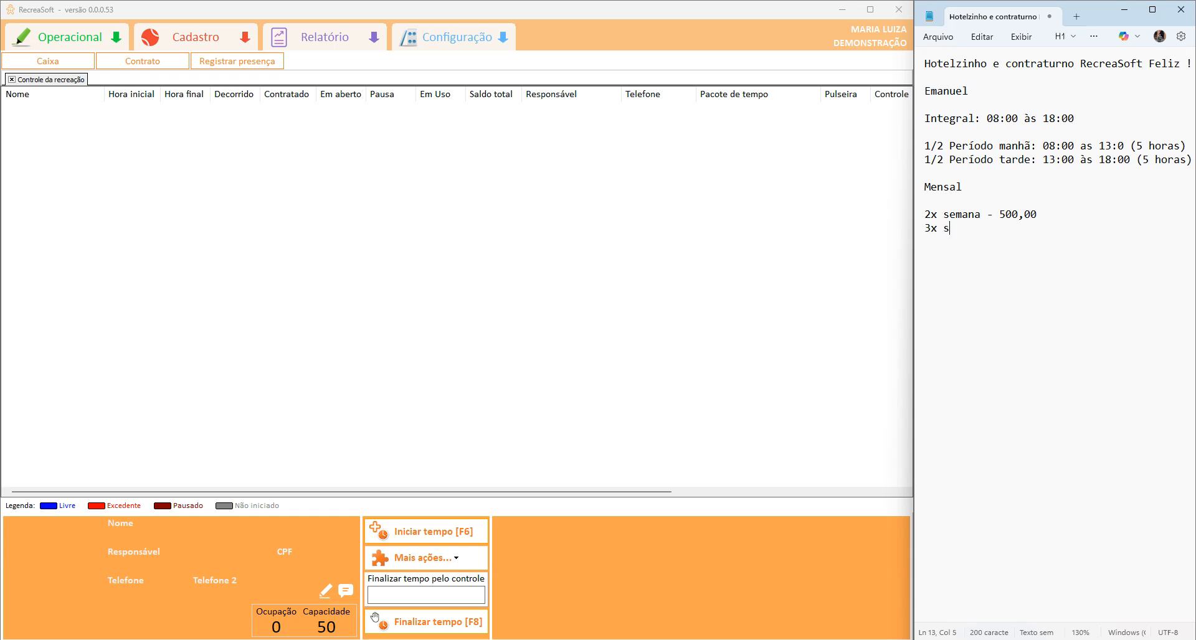
type("emana - 750,00")
key("Return")
type("5 x")
key("BackSpace")
key("BackSpace")
type("x semana ")
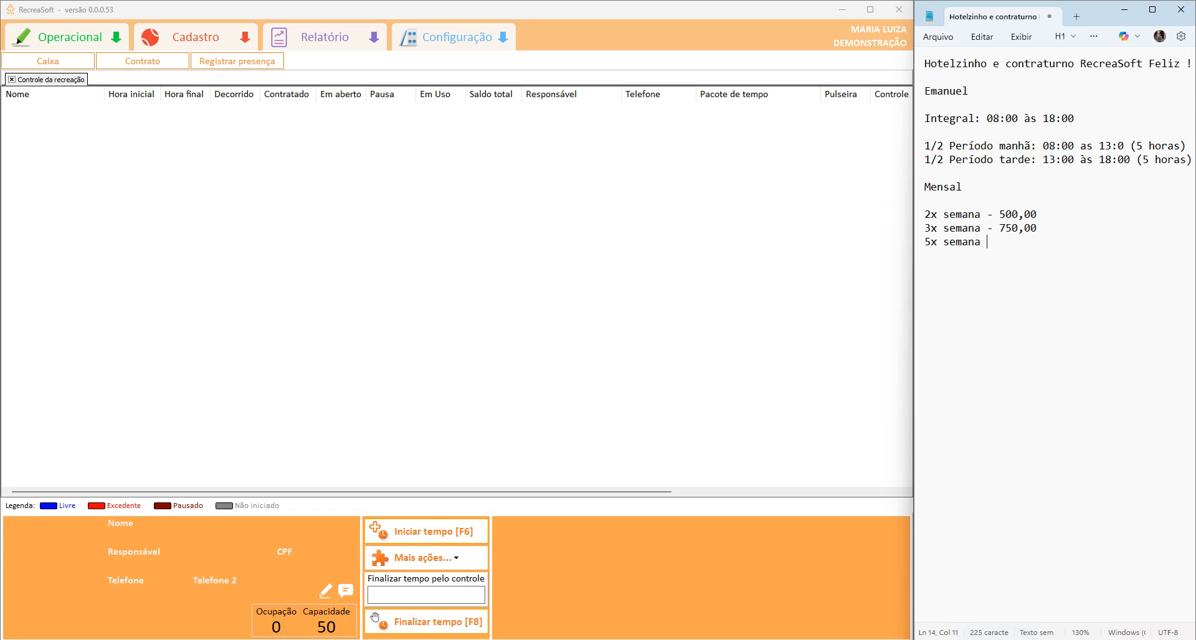
type("- 900,00")
key("Return")
key("Return")
Select the Mensal heading in the note, then open RecreaSoft's registration categories menu.
double_click(958, 185)
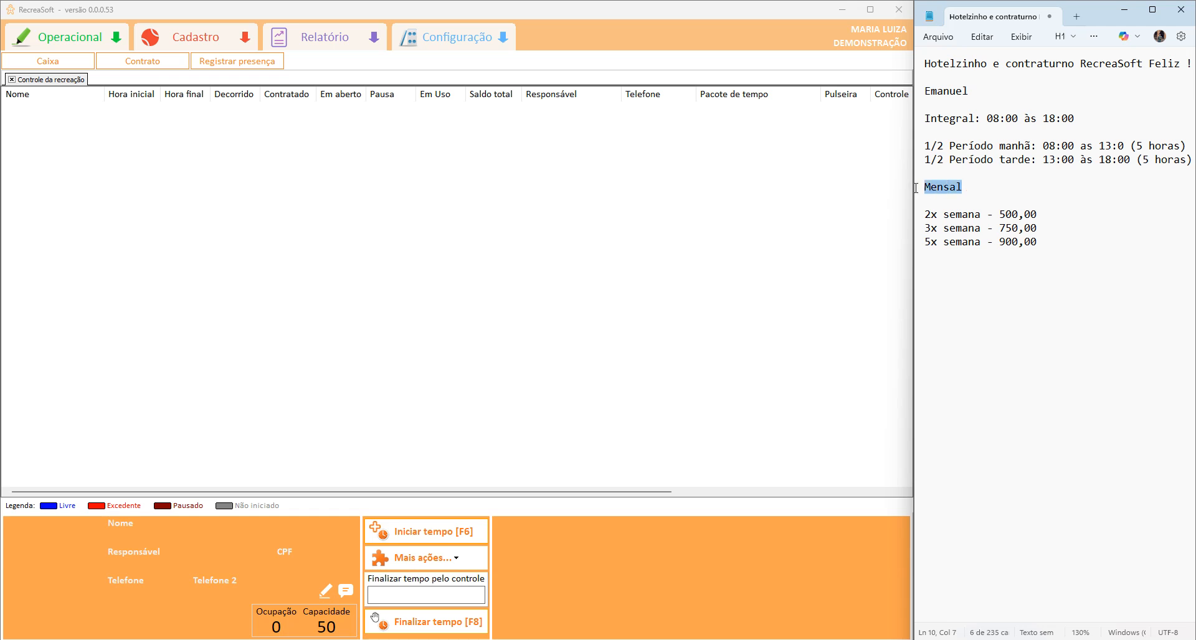
left_click(1077, 234)
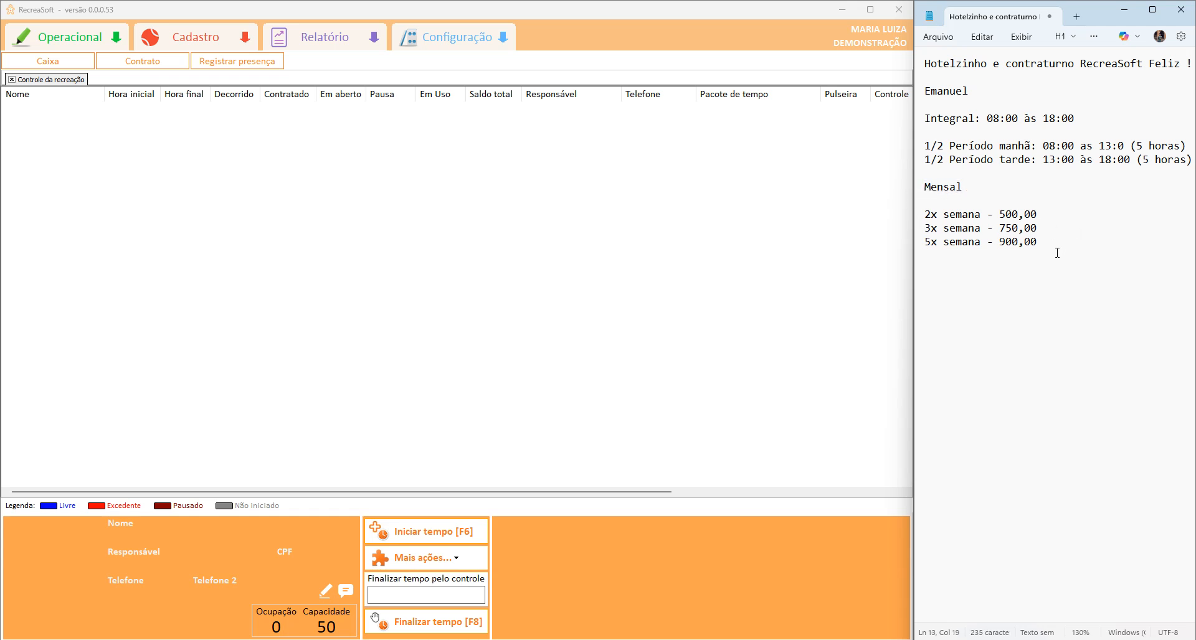
left_click_drag(963, 186, 786, 176)
left_click(959, 187)
left_click(197, 41)
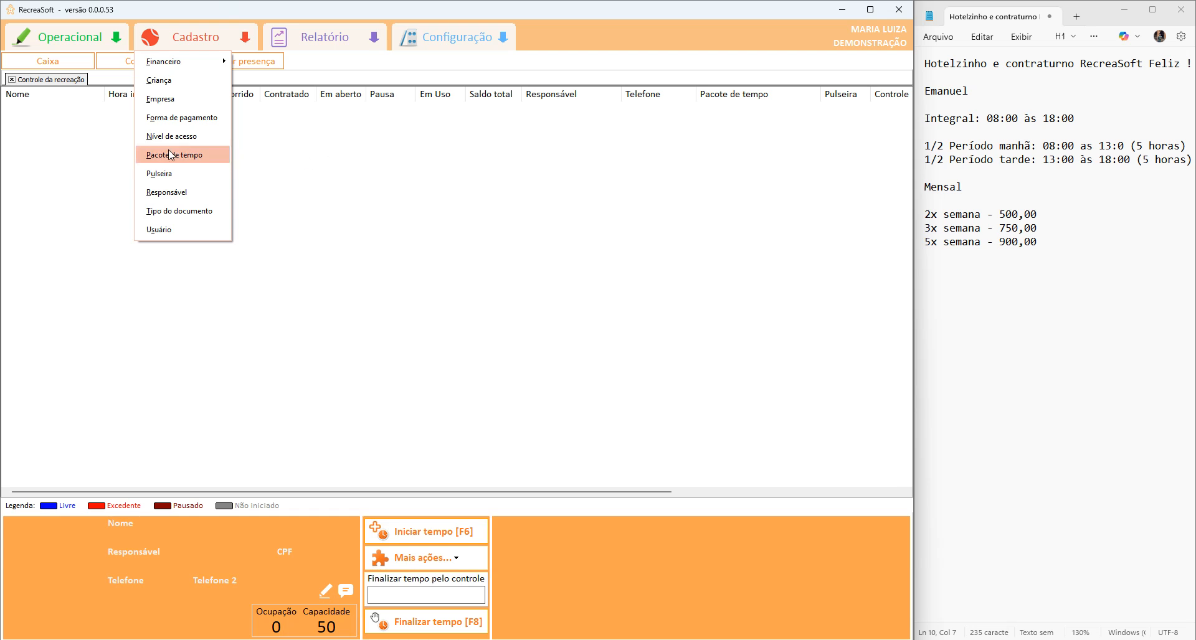
Open the Pacote de tempo register and note 'Contrato (Pagamentos mensal, semanal...)'.
left_click(196, 160)
left_click(1110, 299)
type("Contrato (Pagamentos mensa")
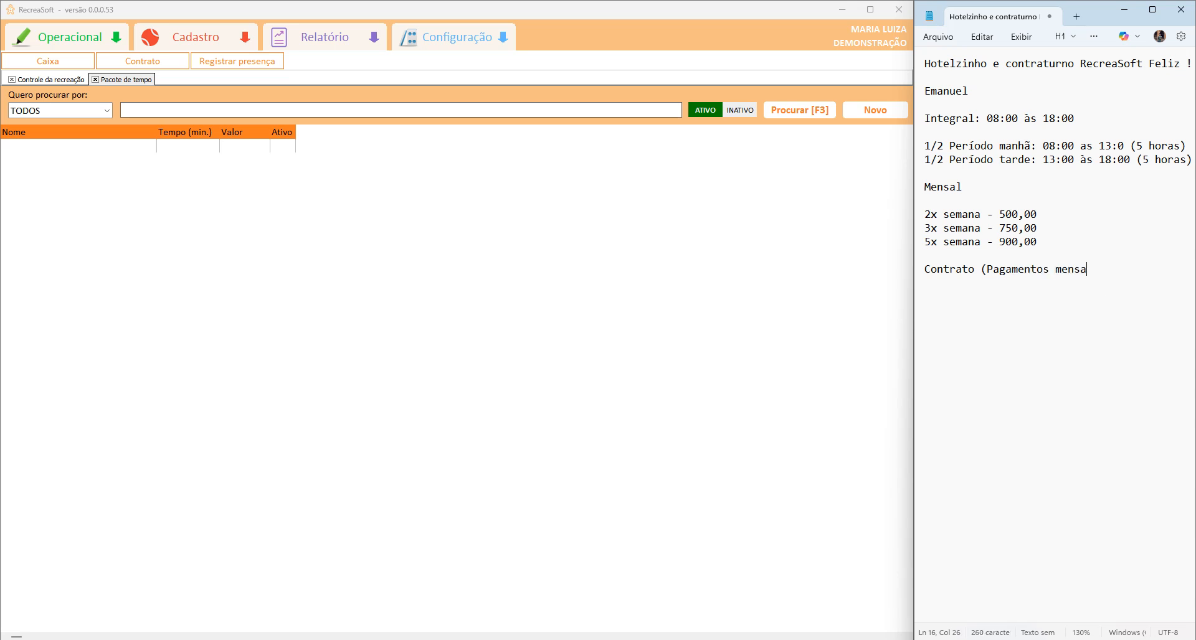
type("l, semanal...)")
Start a new time package named 'MENSAL - 2X SEMANA MANHÃ'.
left_click(872, 110)
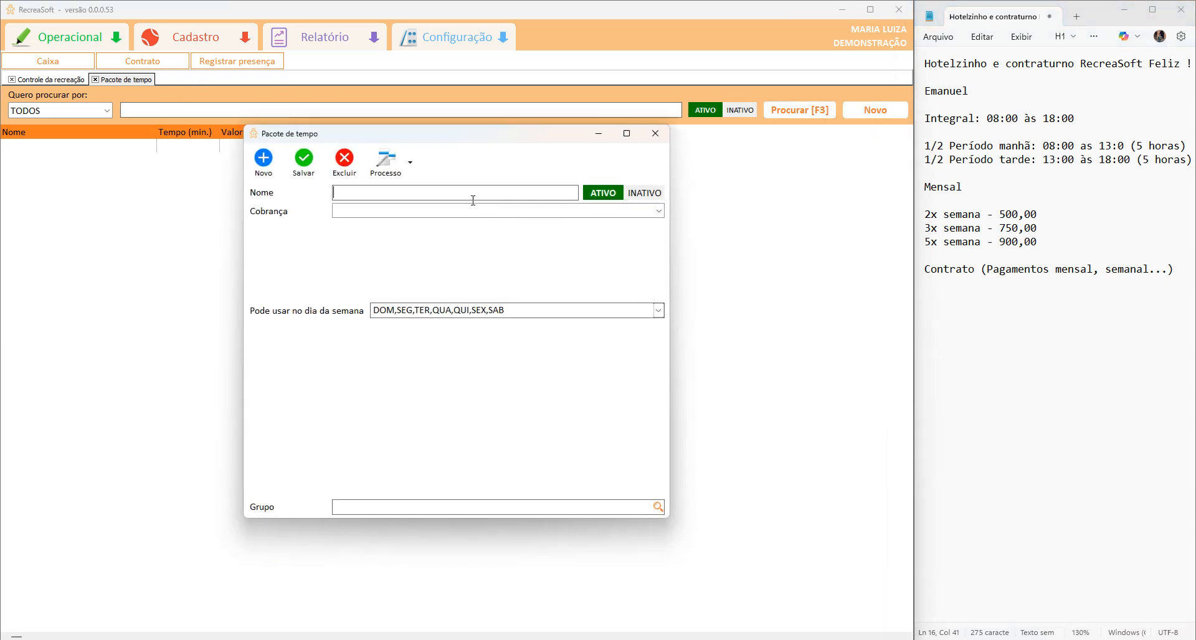
type("2X SEMANA")
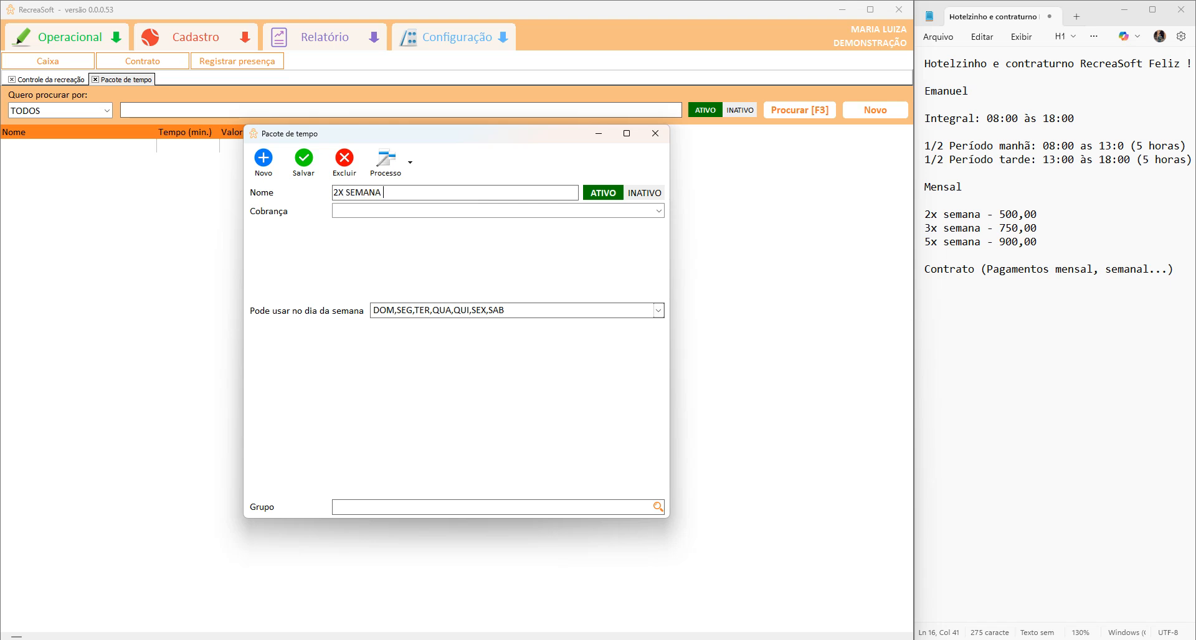
type(" - MNA")
key("BackSpace")
key("BackSpace")
type("ANH")
key("BackSpace")
key("BackSpace")
type("NHÃ -")
key("BackSpace")
type("MENSAL ")
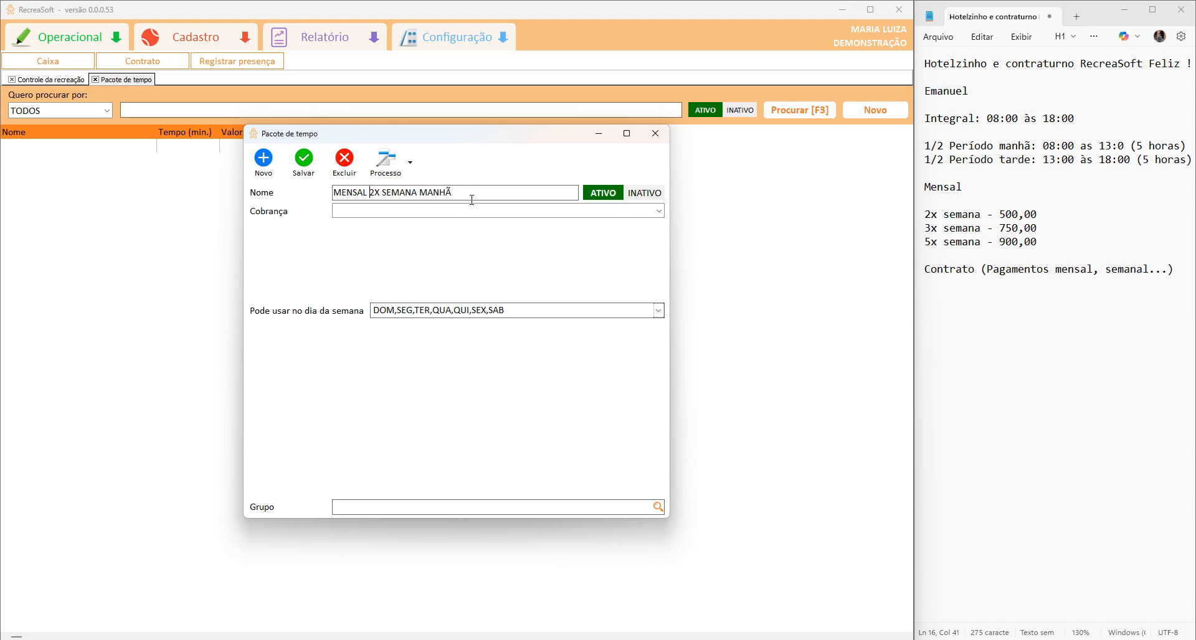
type("-")
left_click(467, 211)
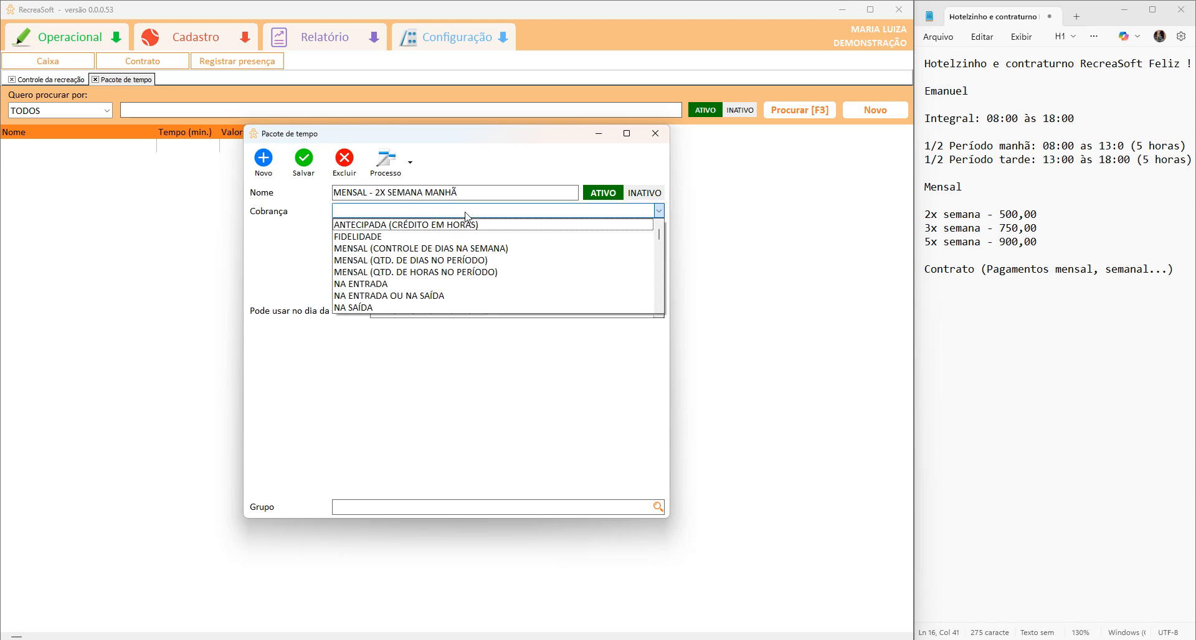
Bill by MENSAL (CONTROLE DE DIAS NA SEMANA) at 500,00, 2 days weekly, every 1 month.
left_click(462, 249)
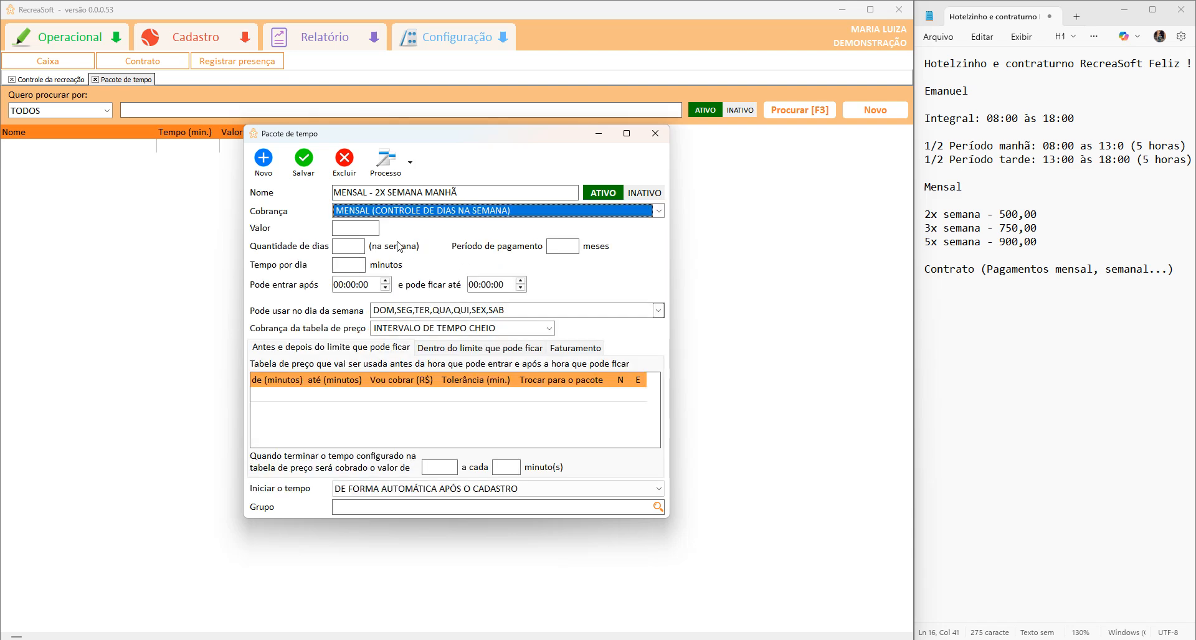
left_click(379, 226)
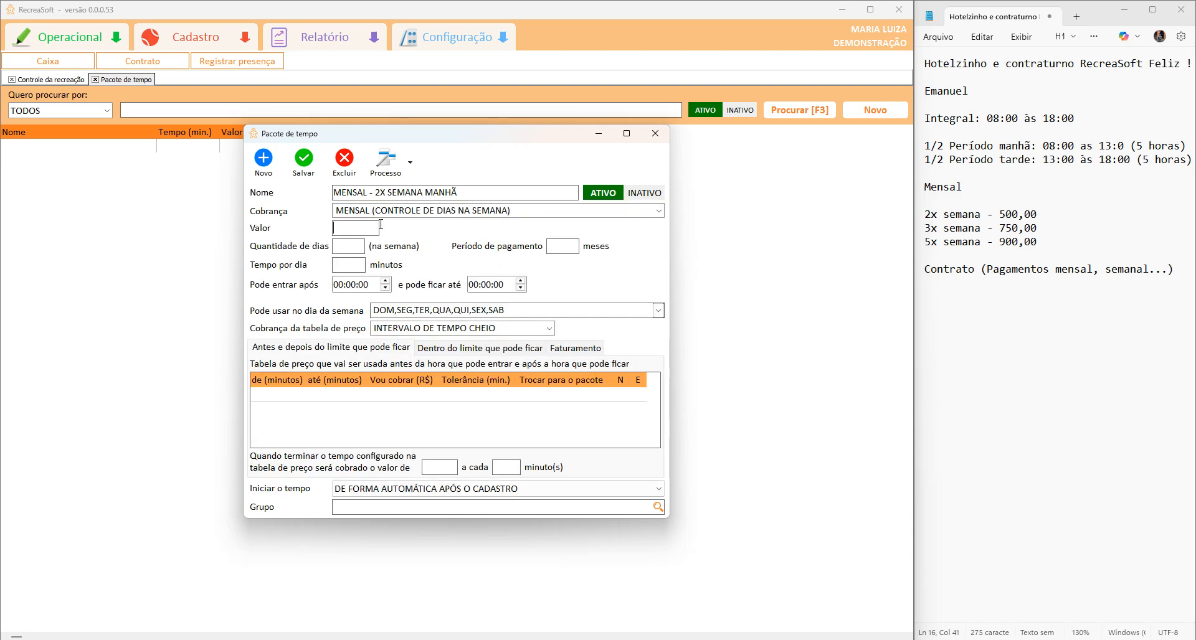
type("500,00")
left_click(353, 245)
type("2")
left_click(565, 252)
type("1")
Fix the note's morning end time and set the package times to 08:00 and 13:00.
left_click(1132, 145)
type("0")
left_click(337, 285)
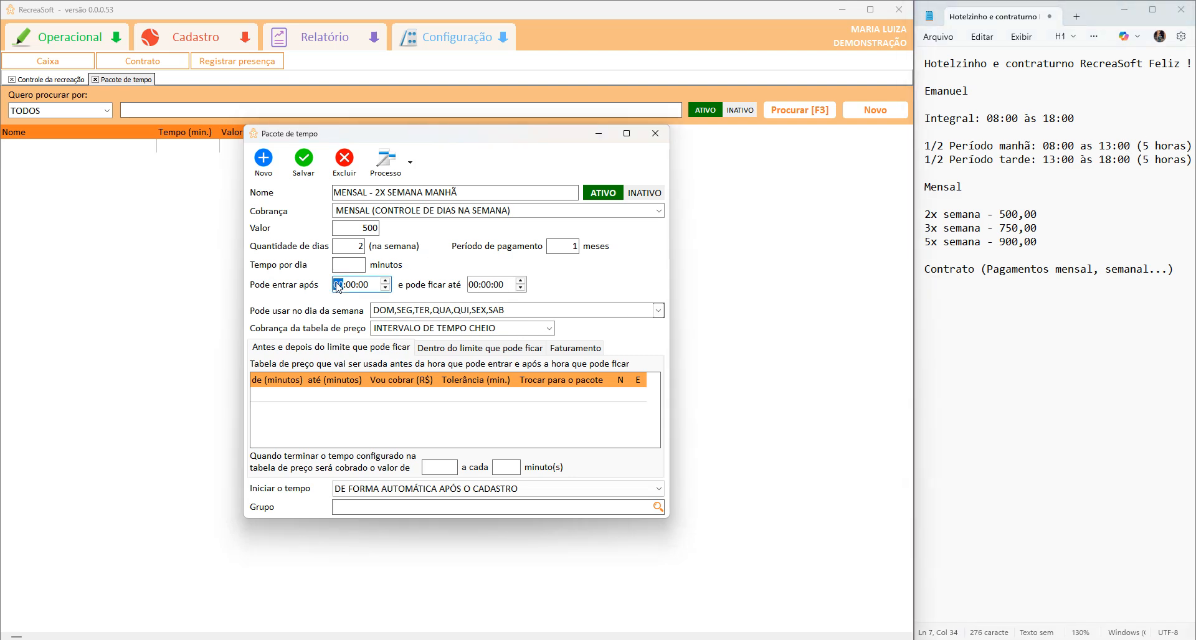
type("08")
left_click(471, 287)
left_click_drag(1154, 147, 1009, 156)
left_click(1011, 148)
double_click(1066, 138)
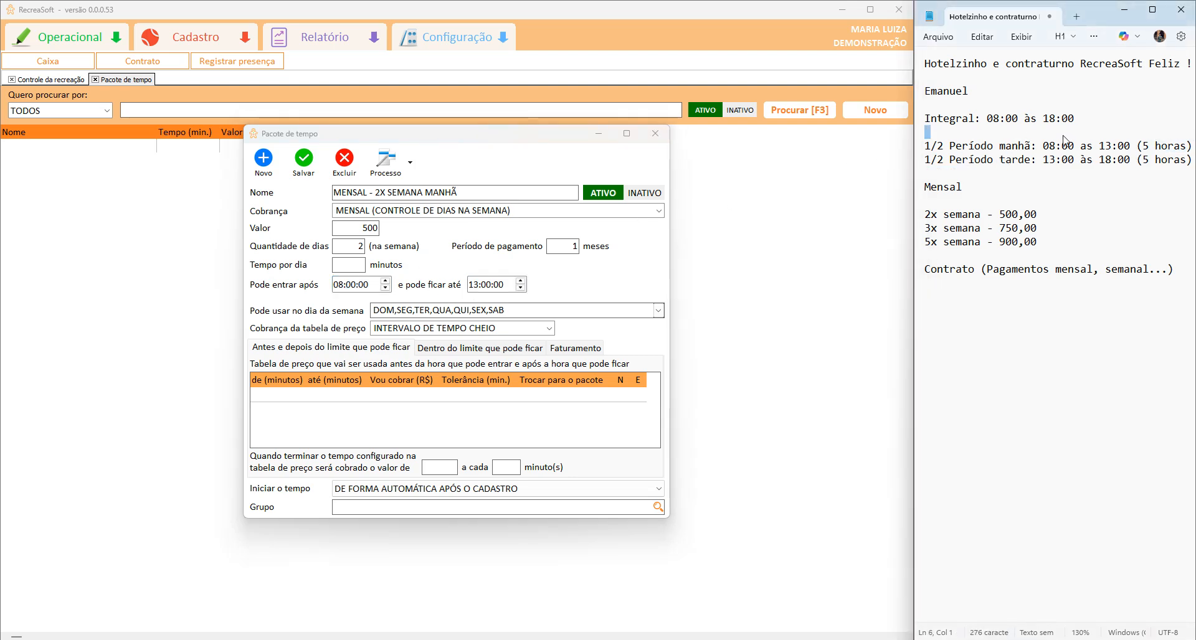
left_click(337, 287)
left_click(477, 286)
left_click(349, 266)
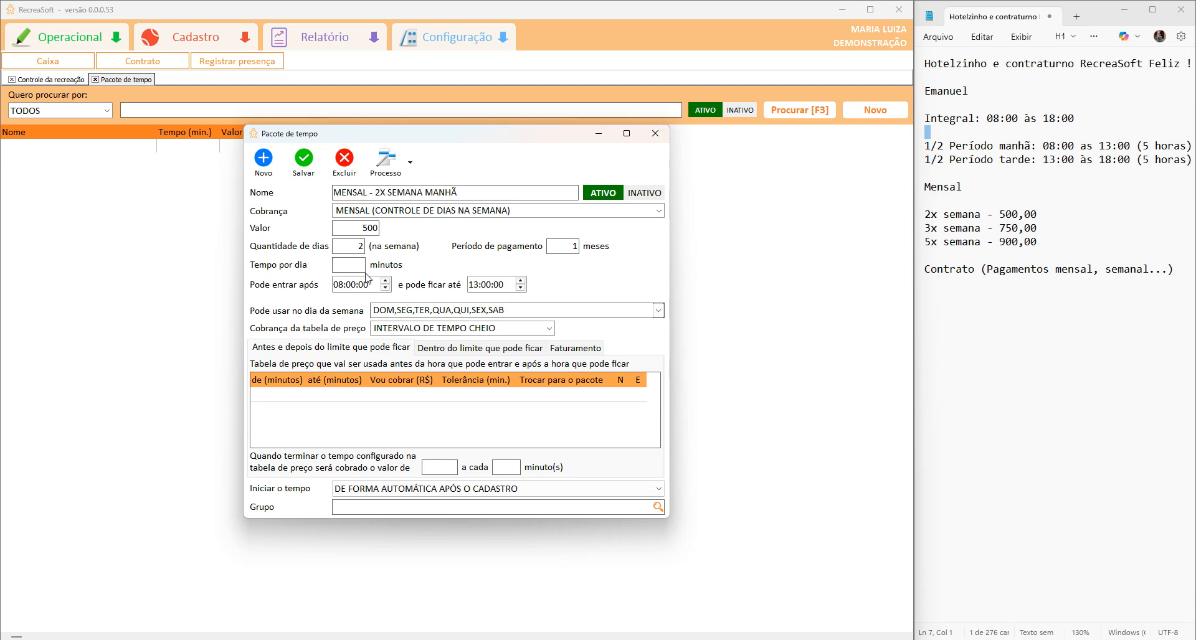
Write '5 horas = 300 minutos' and '60 minutos x 5 = 300' below the Contrato line.
left_click(1169, 295)
key("Return")
type("5 horas = ")
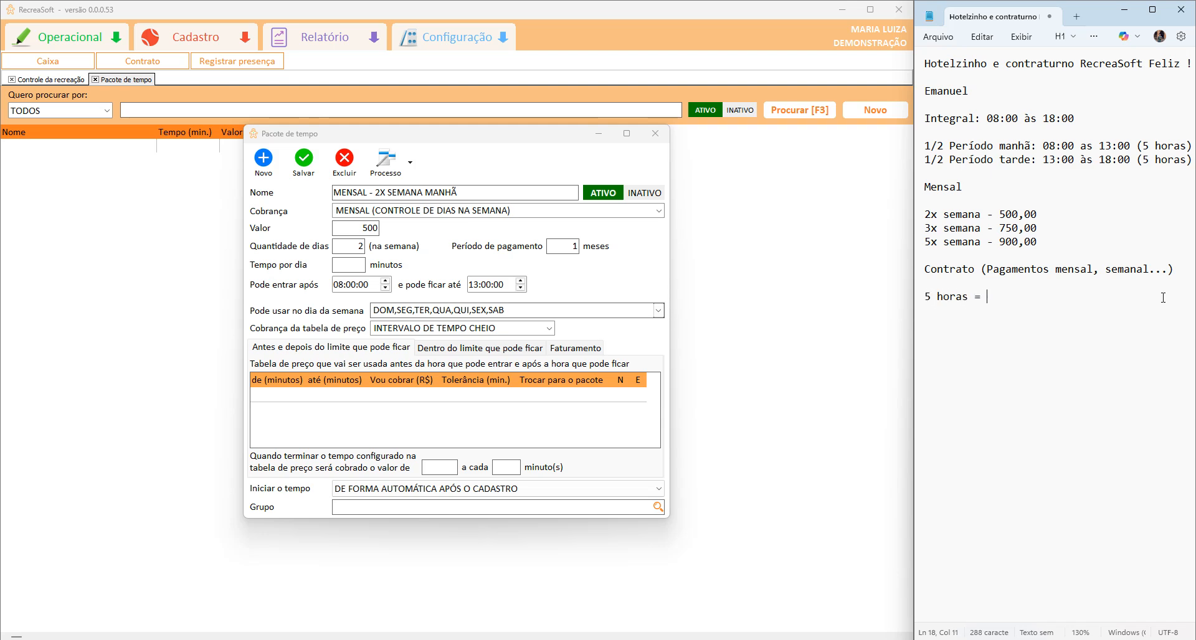
type("300 minutos")
key("Return")
type("300")
key("BackSpace")
key("BackSpace")
key("BackSpace")
type("60 minutos x 5")
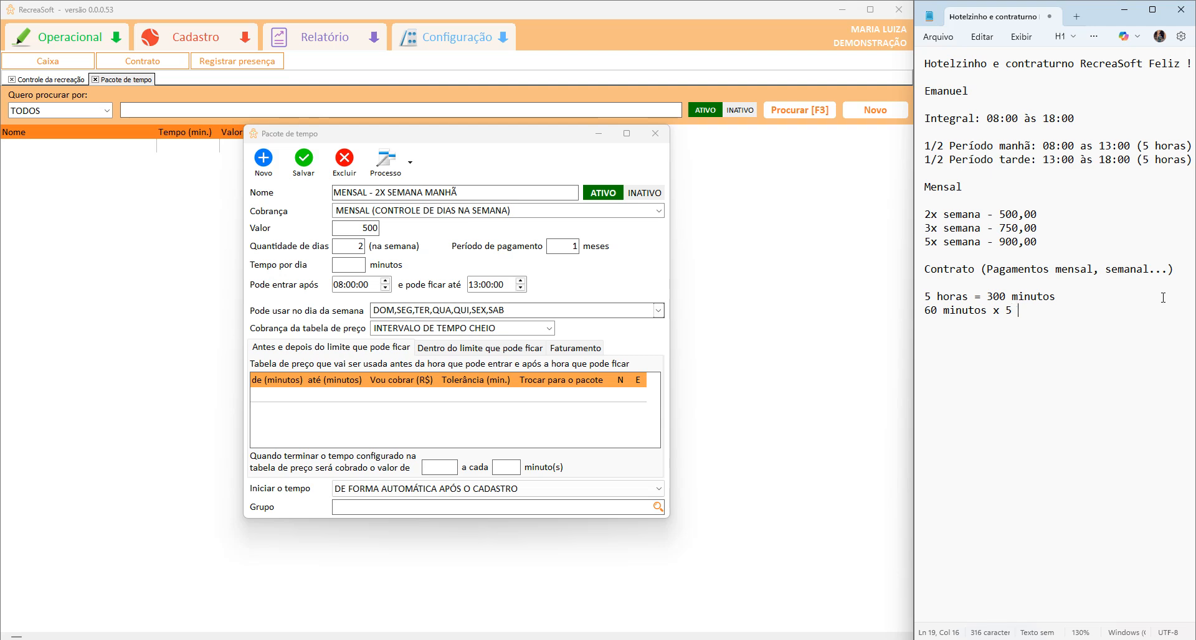
type(" = 300")
left_click(349, 265)
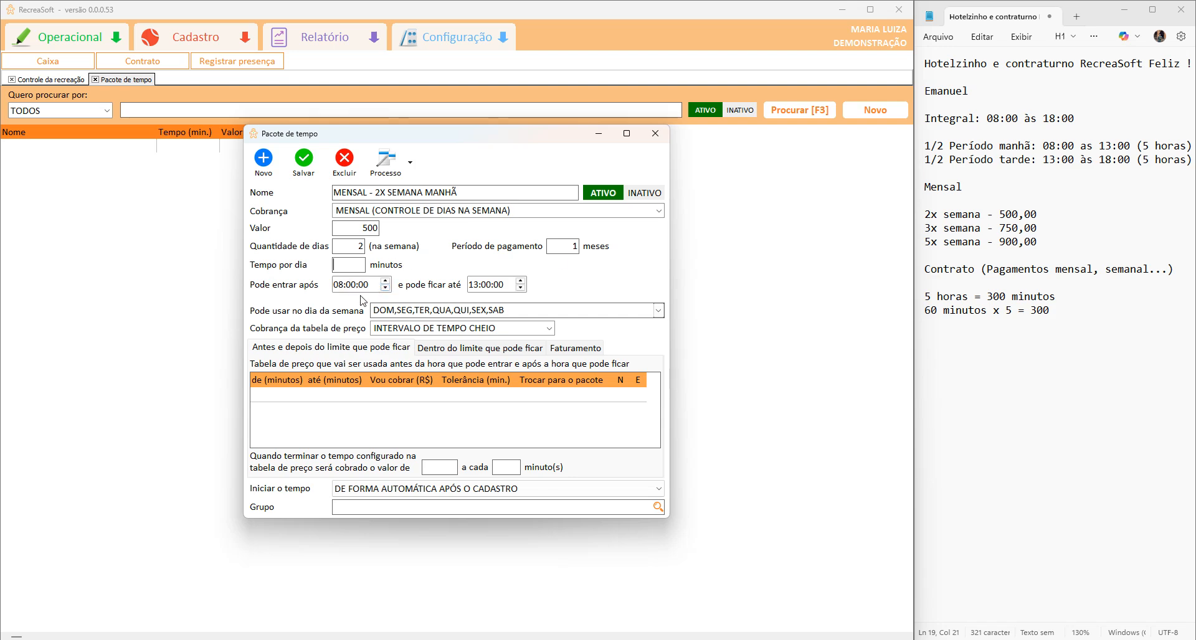
Inspect the entry and stay time fields and the pricing for time outside the limits.
left_click(338, 286)
left_click(471, 286)
left_click(337, 286)
left_click(475, 286)
left_click(298, 350)
left_click(343, 288)
left_click(471, 286)
left_click(336, 290)
left_click(478, 290)
Allow entry from 06:00 and stay until 23:00, with 300 minutes per day.
type("00")
left_click(346, 291)
type("06")
left_click(474, 287)
type("23")
left_click(461, 195)
double_click(461, 196)
left_click(356, 260)
double_click(349, 269)
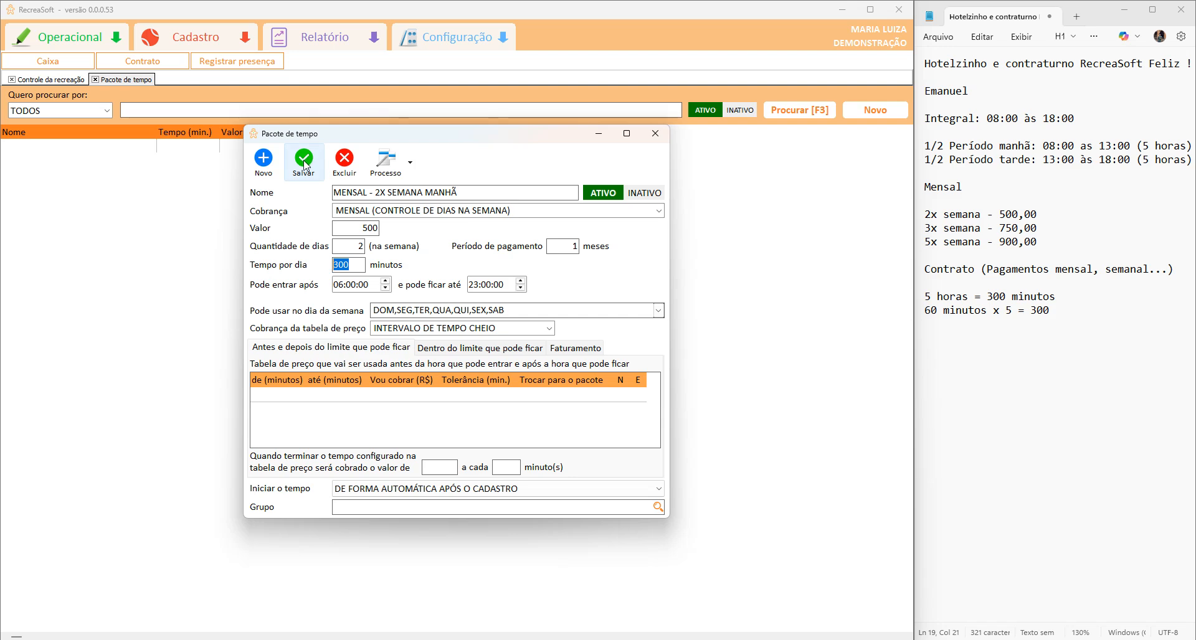
Untick DOM and SAB in the package's allowed weekdays list.
left_click(657, 310)
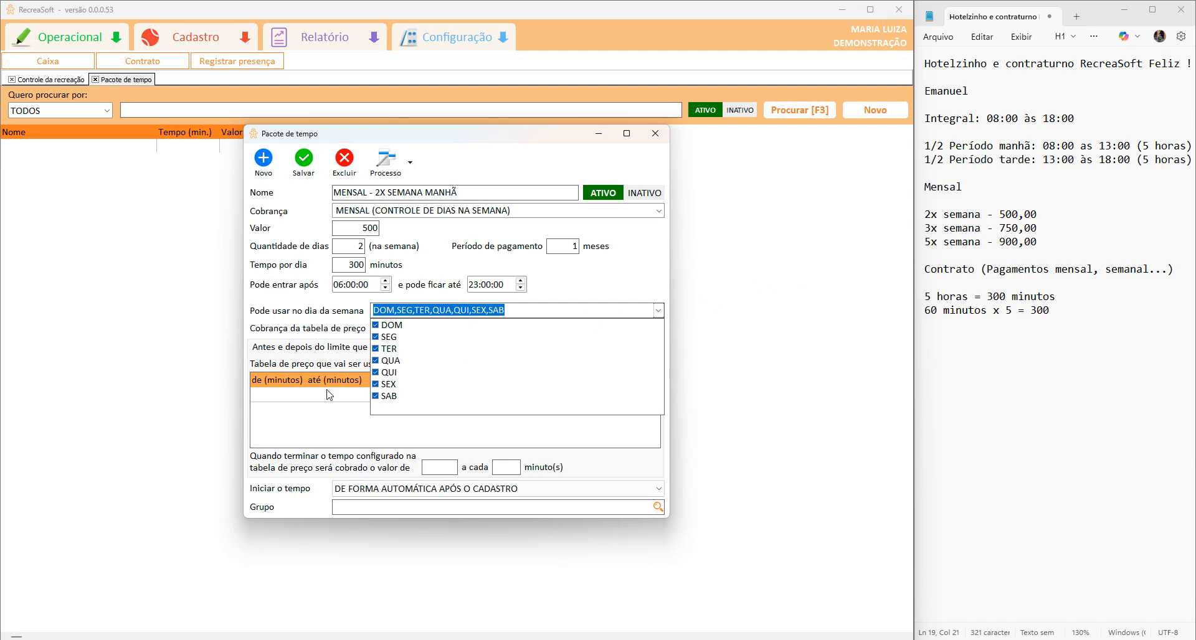
left_click(375, 325)
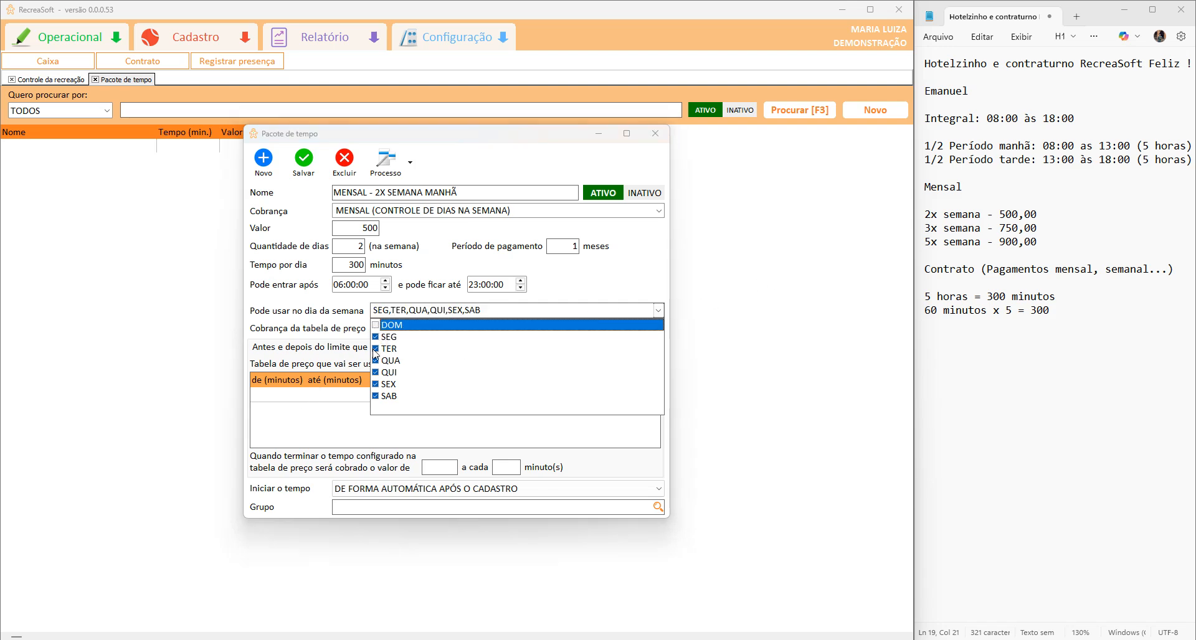
left_click(375, 395)
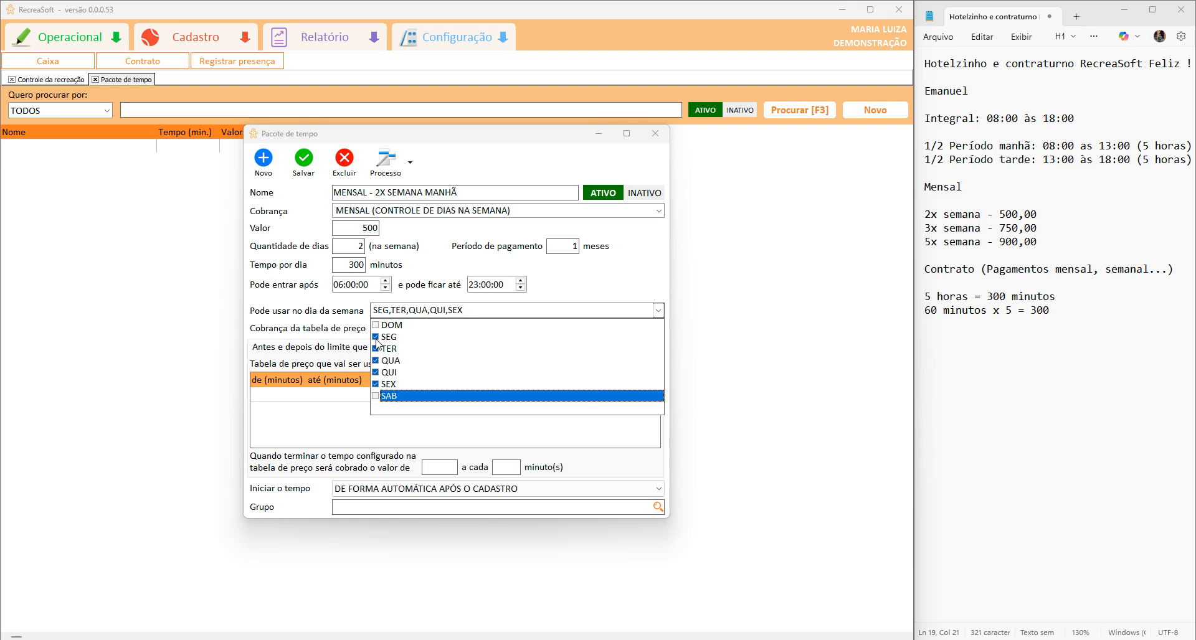
left_click(375, 337)
left_click(376, 337)
left_click(376, 349)
left_click(376, 361)
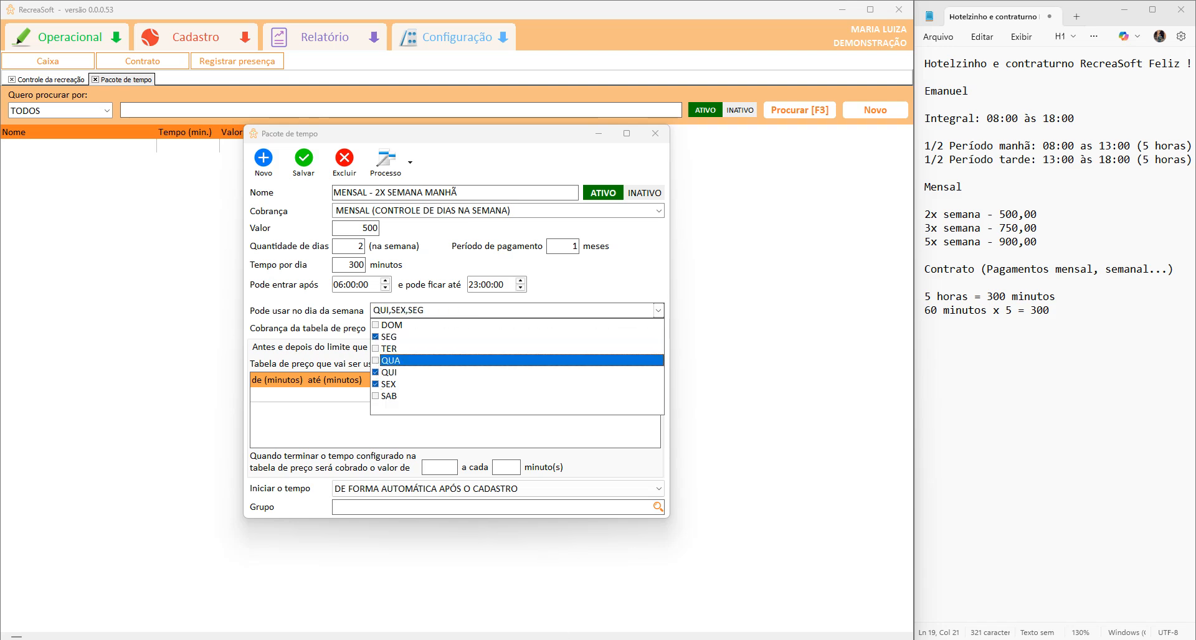
left_click(438, 405)
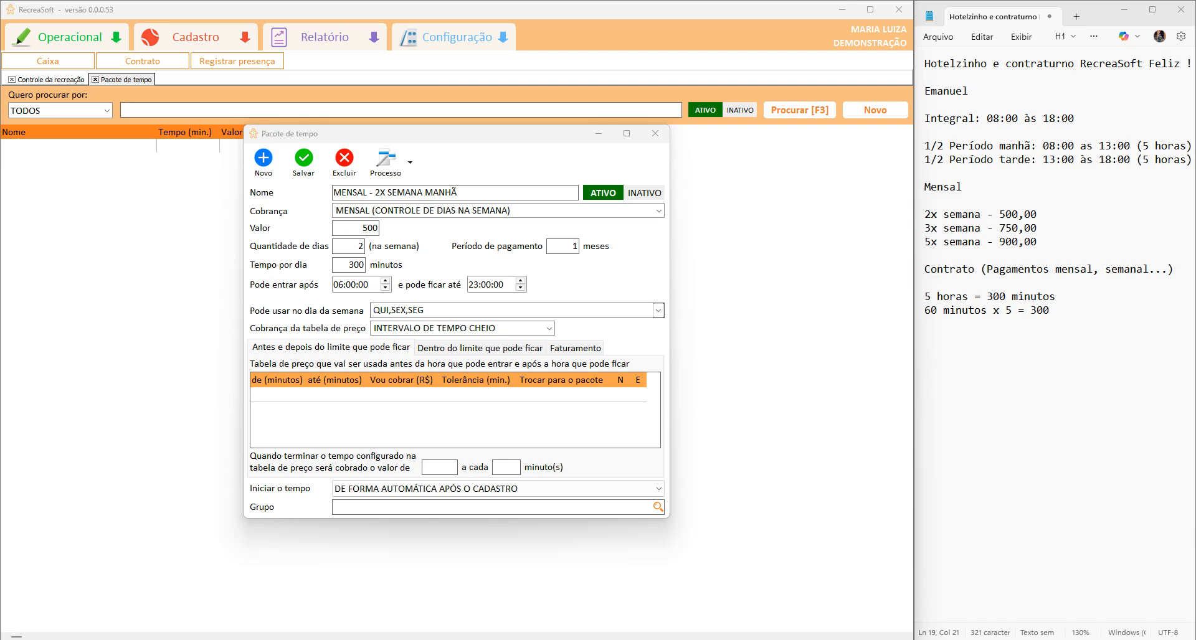
Keep SEG, TER, QUA, QUI and SEX as allowed days and save the package.
left_click(658, 311)
left_click(376, 337)
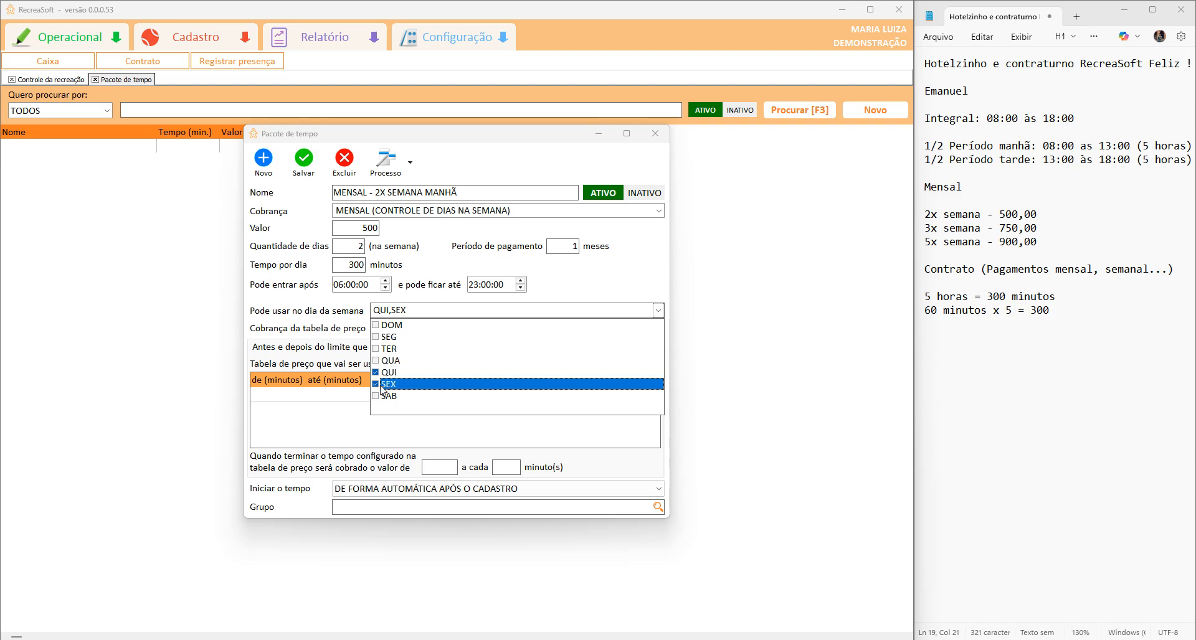
left_click(375, 383)
left_click(375, 372)
left_click(375, 337)
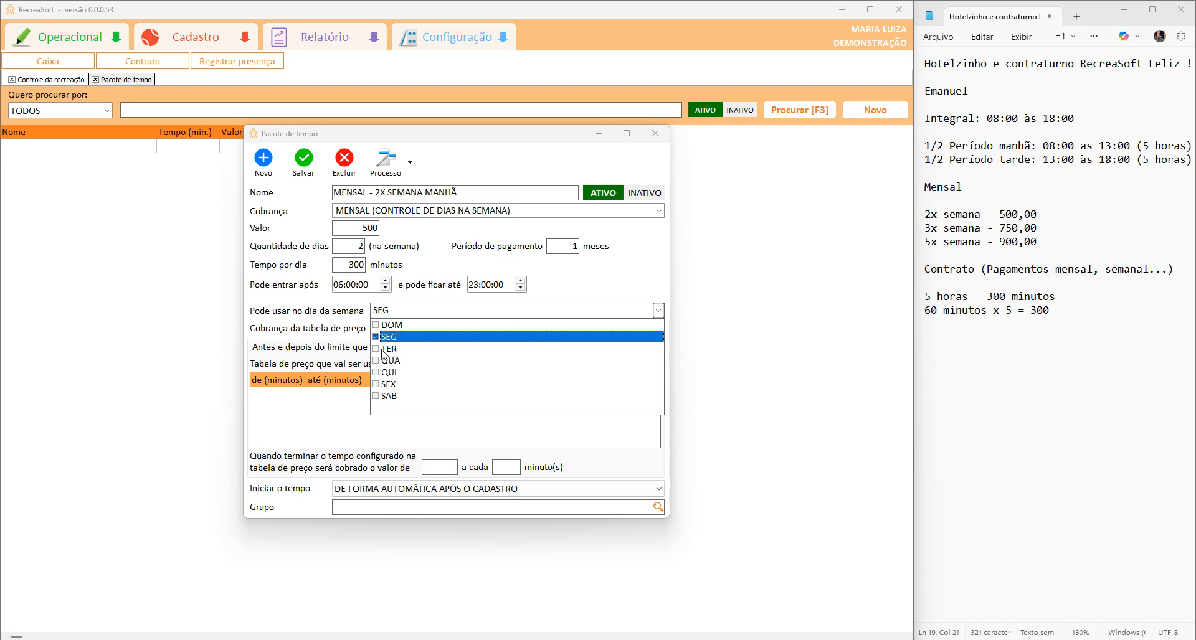
left_click(377, 374)
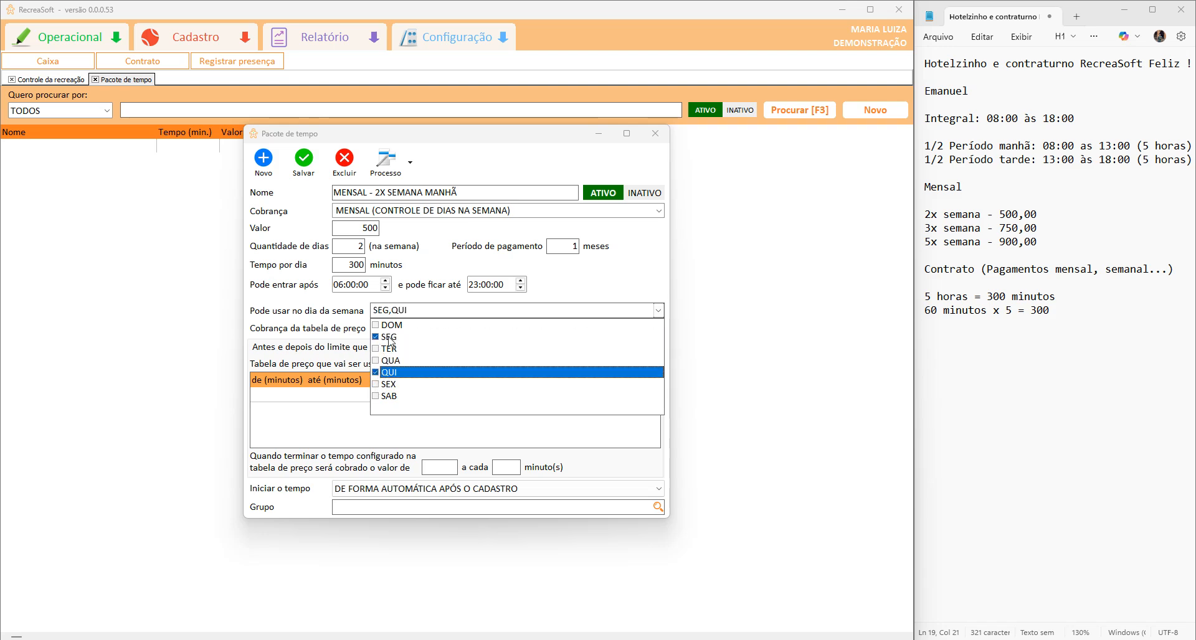
left_click(376, 348)
left_click(375, 360)
left_click(374, 385)
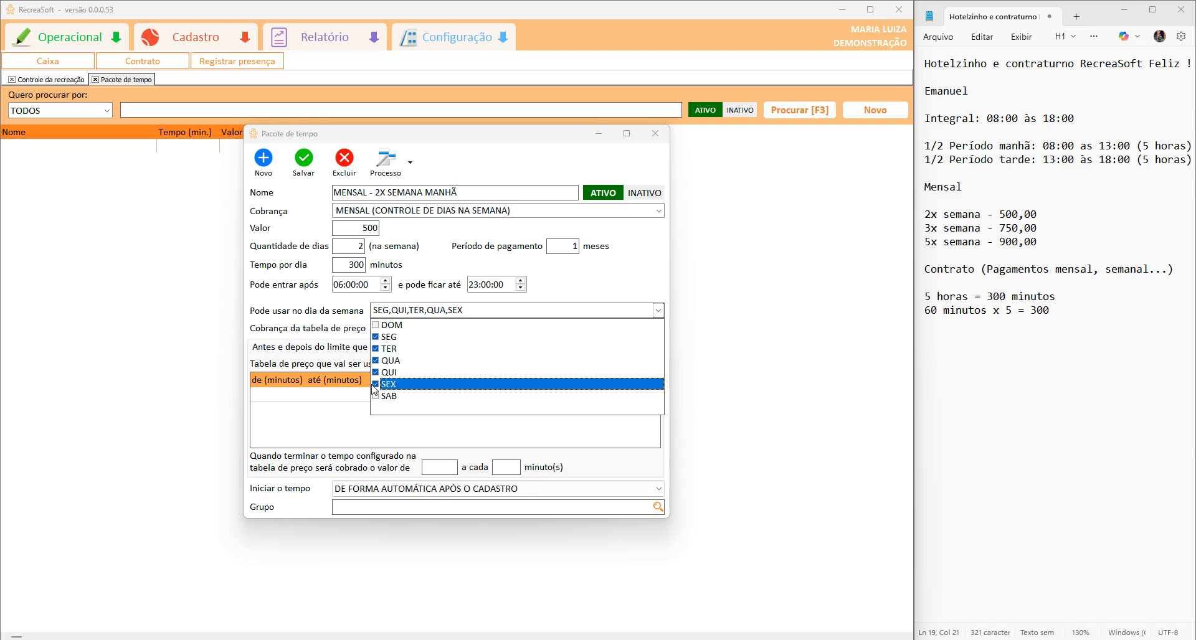
left_click(302, 409)
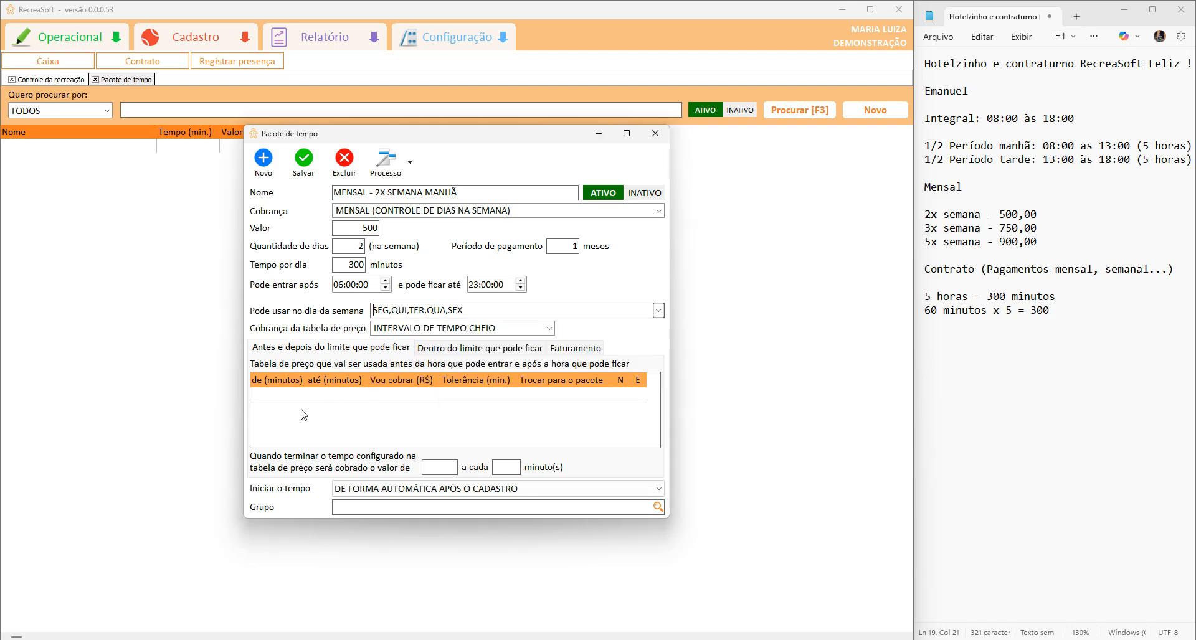
left_click(305, 157)
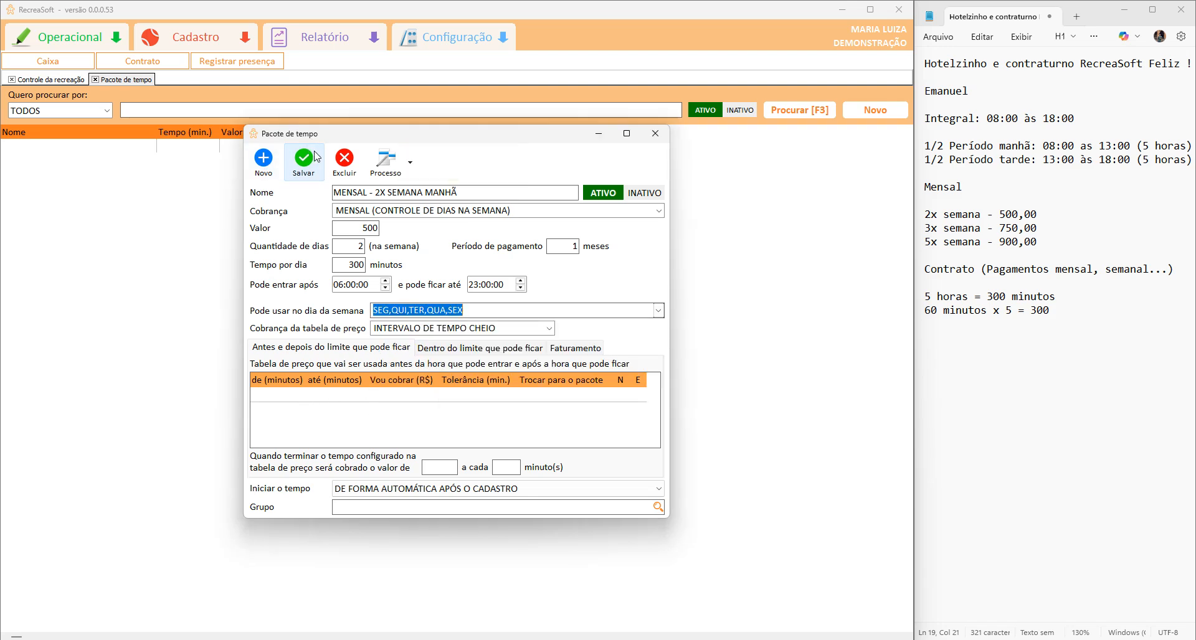
left_click(316, 151)
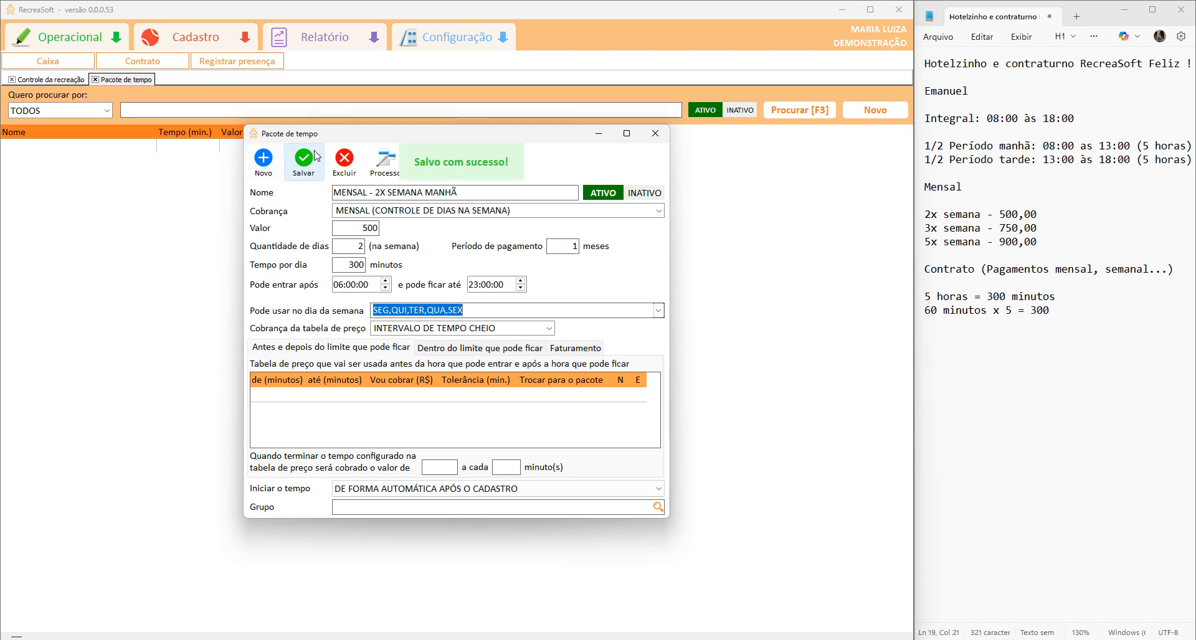
Create a package 'MENSAL 3X SEMANA MANHÃ' billed by MENSAL (CONTROLE DE DIAS NA SEMANA).
left_click(258, 168)
type("MENS")
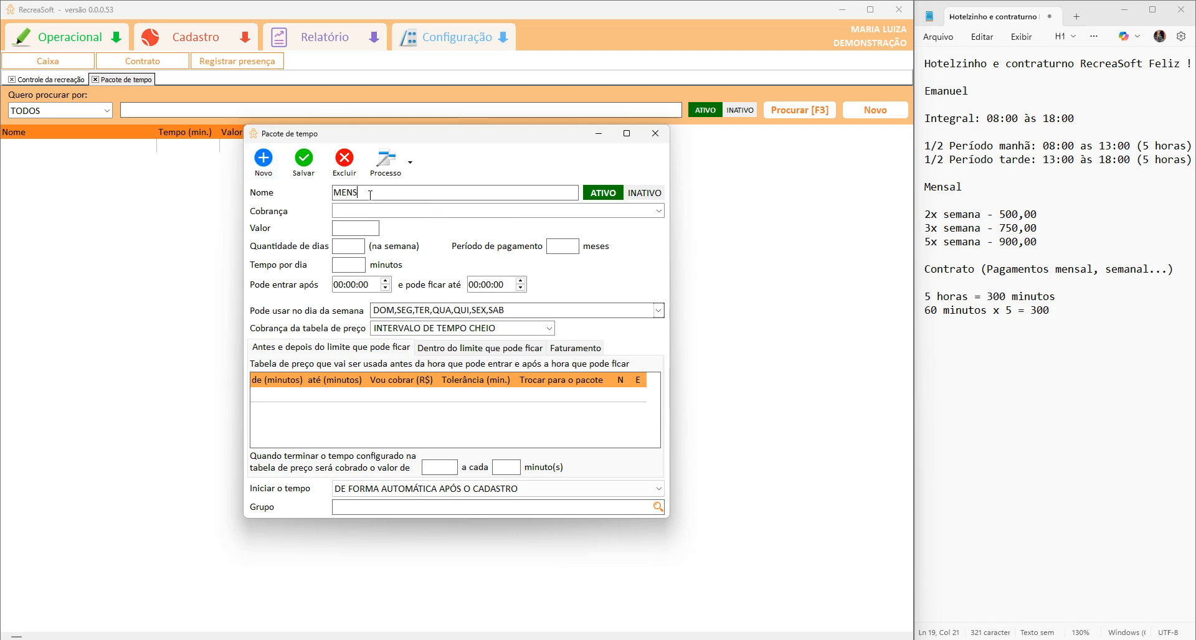
type("AL 3X SEMANA")
type(" MANH")
type("-")
left_click(491, 211)
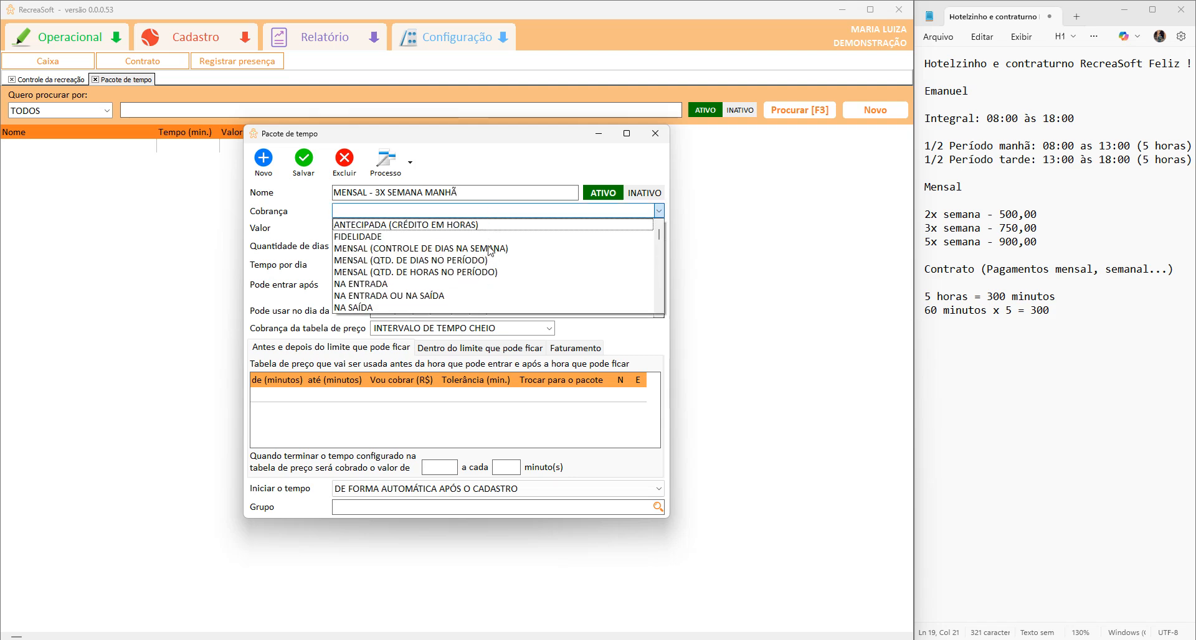
left_click(490, 249)
left_click(347, 229)
left_click(400, 211)
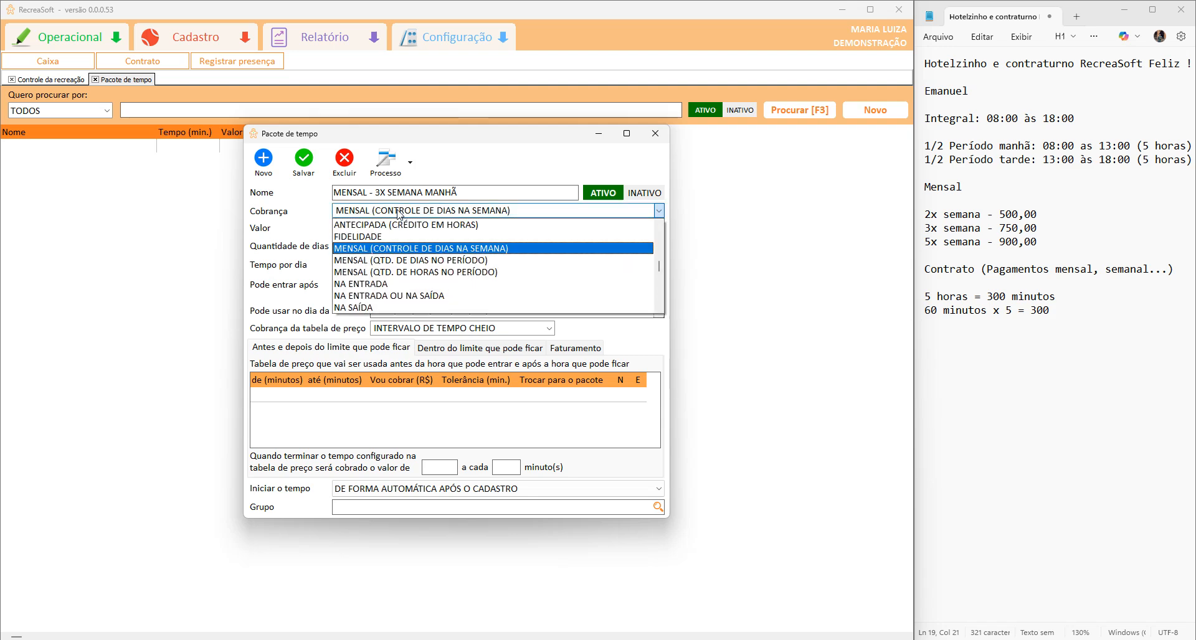
left_click(411, 262)
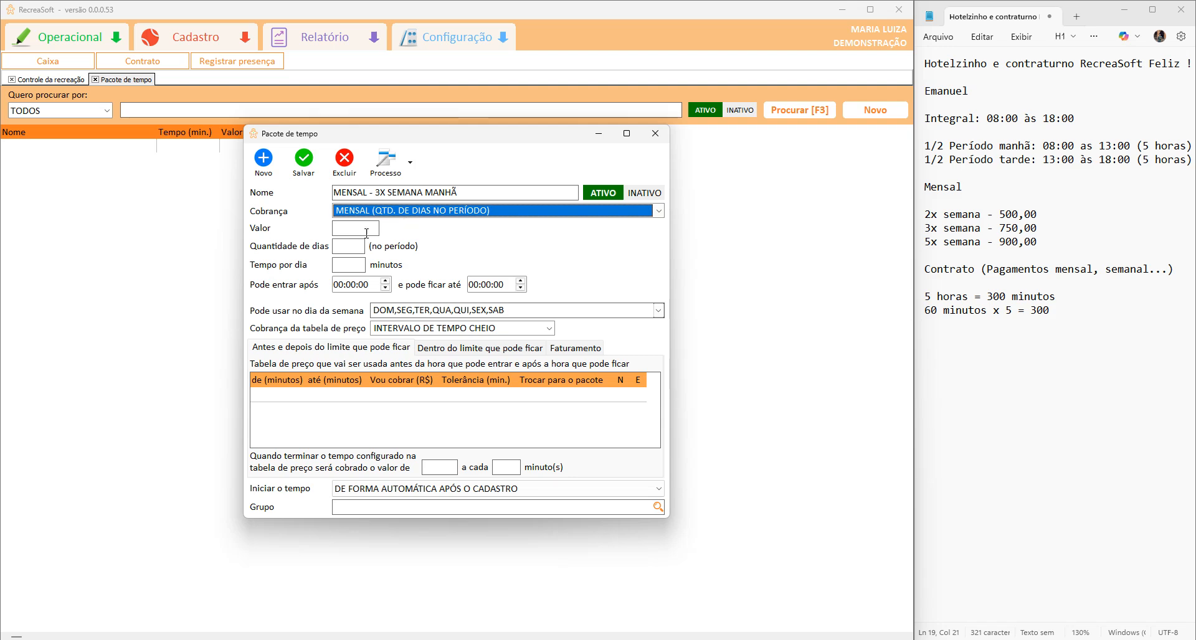
left_click(351, 246)
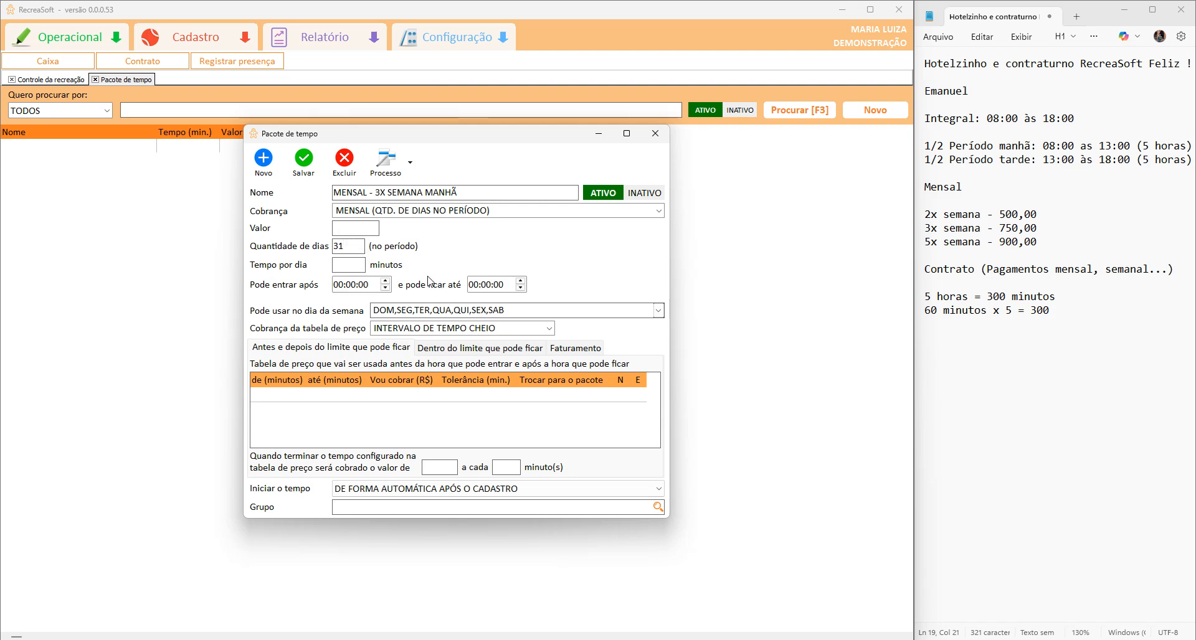
left_click(498, 212)
left_click(408, 243)
Set 750, 3 days weekly, 300 minutes, 06:00–23:00, then save and close the form.
left_click(363, 227)
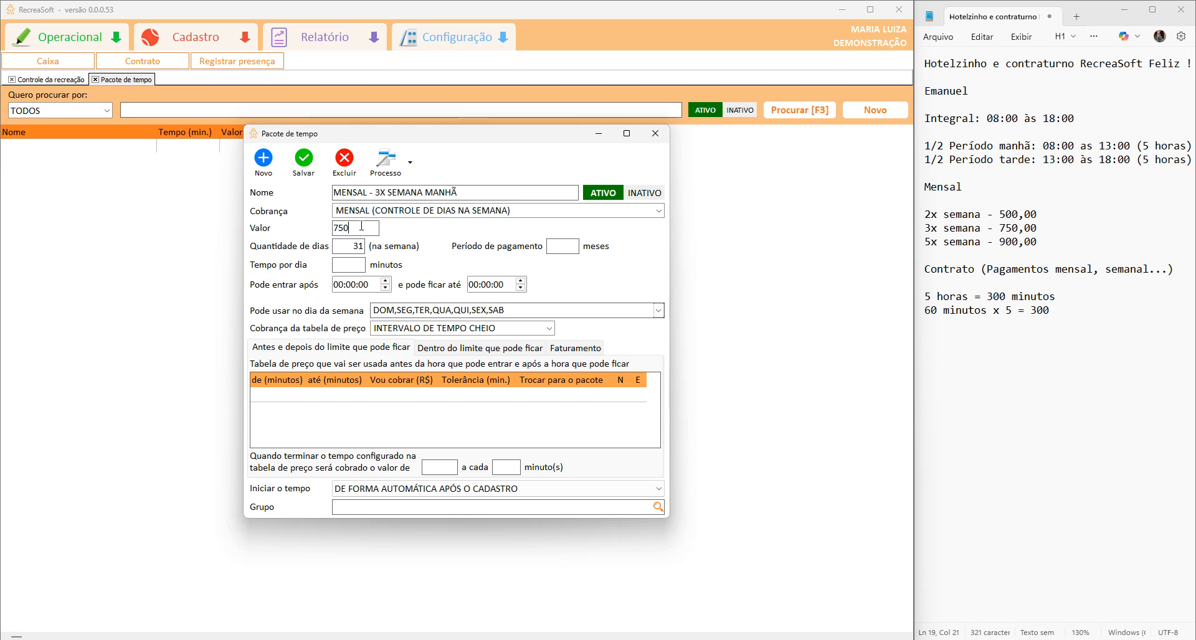
key("Tab")
type("3")
left_click(547, 245)
left_click(383, 280)
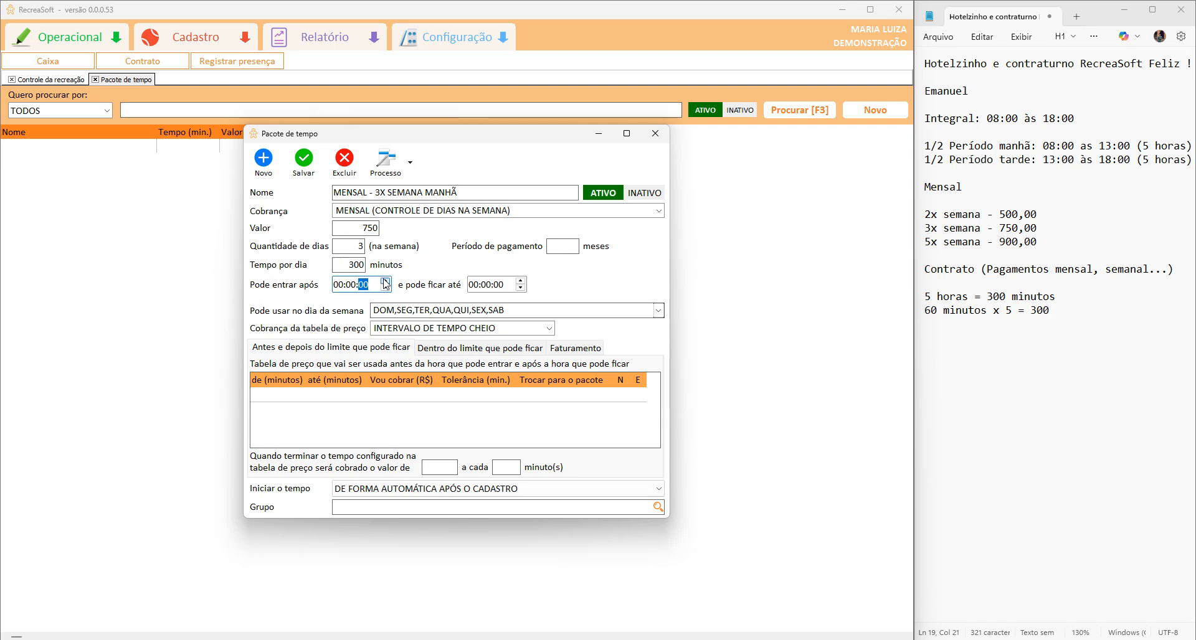
left_click(340, 286)
type("06")
left_click(477, 288)
type("23")
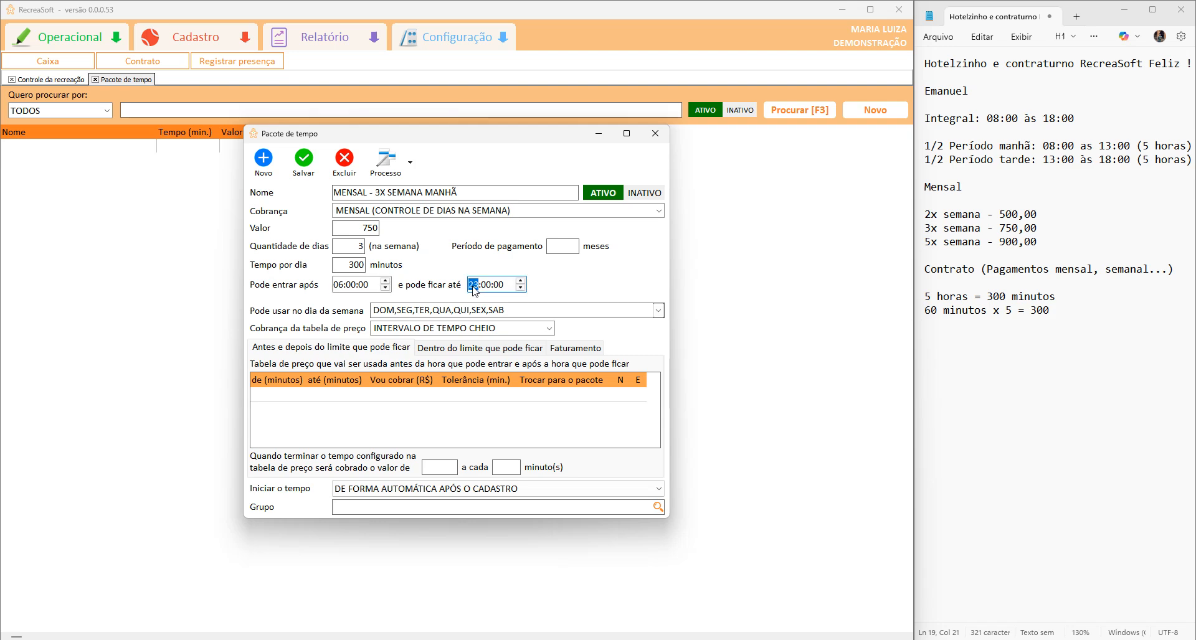
left_click(305, 161)
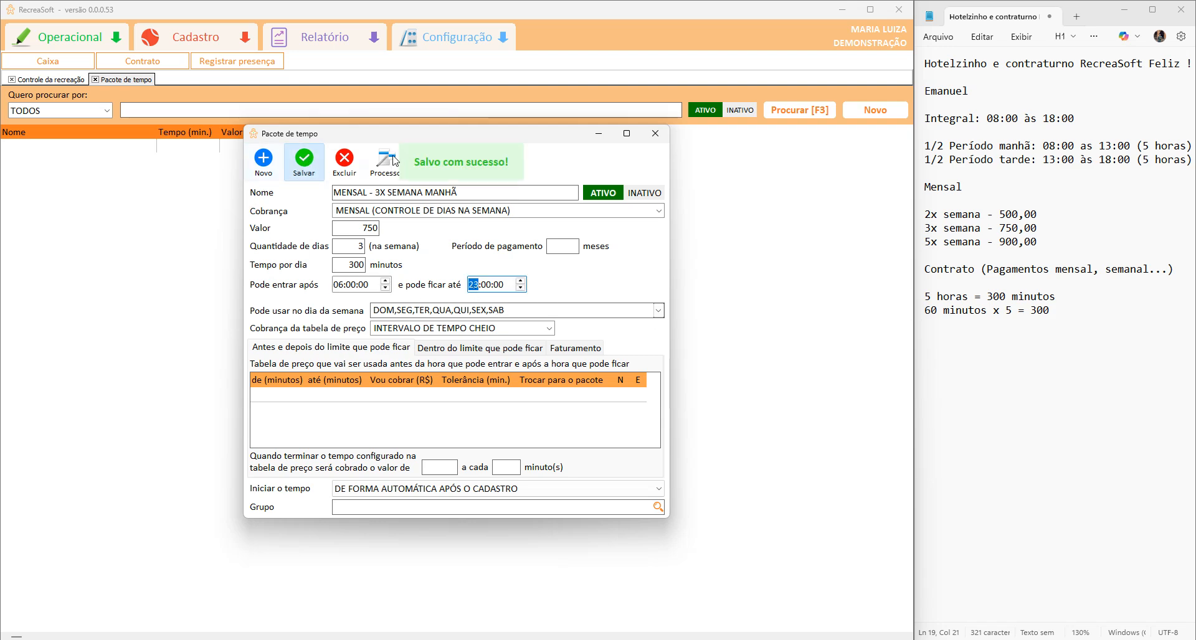
left_click(655, 135)
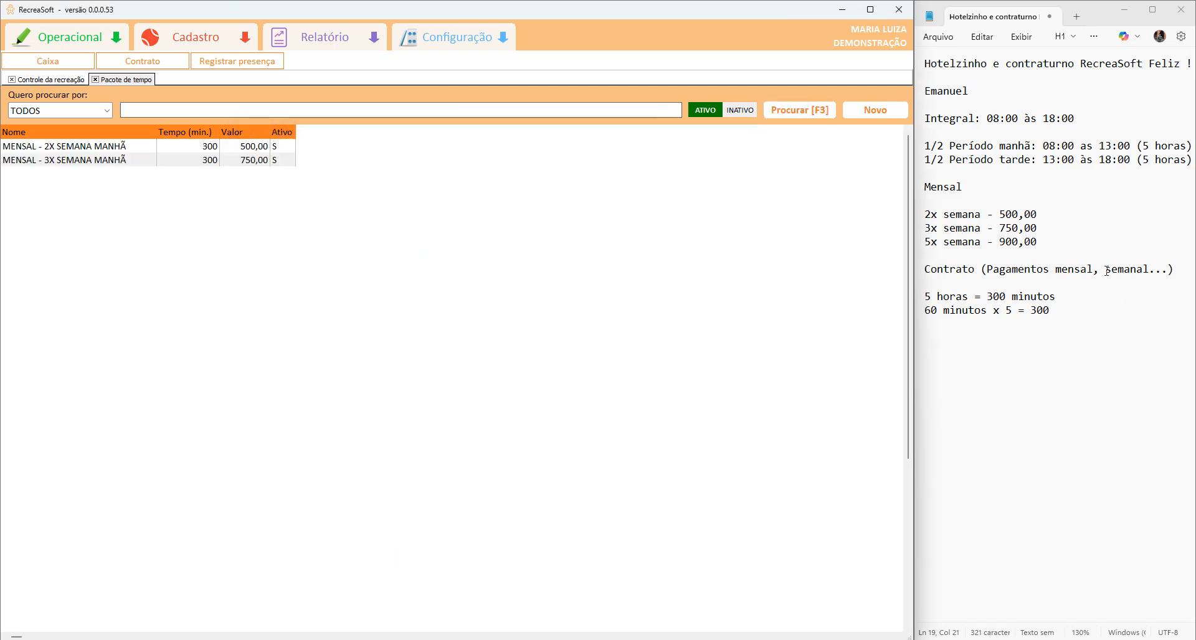
Maximize RecreaSoft and start a blank contract dated 16/11/2025 to 16/11/2026 from the Contrato list.
left_click_drag(1072, 323, 827, 48)
left_click(1074, 154)
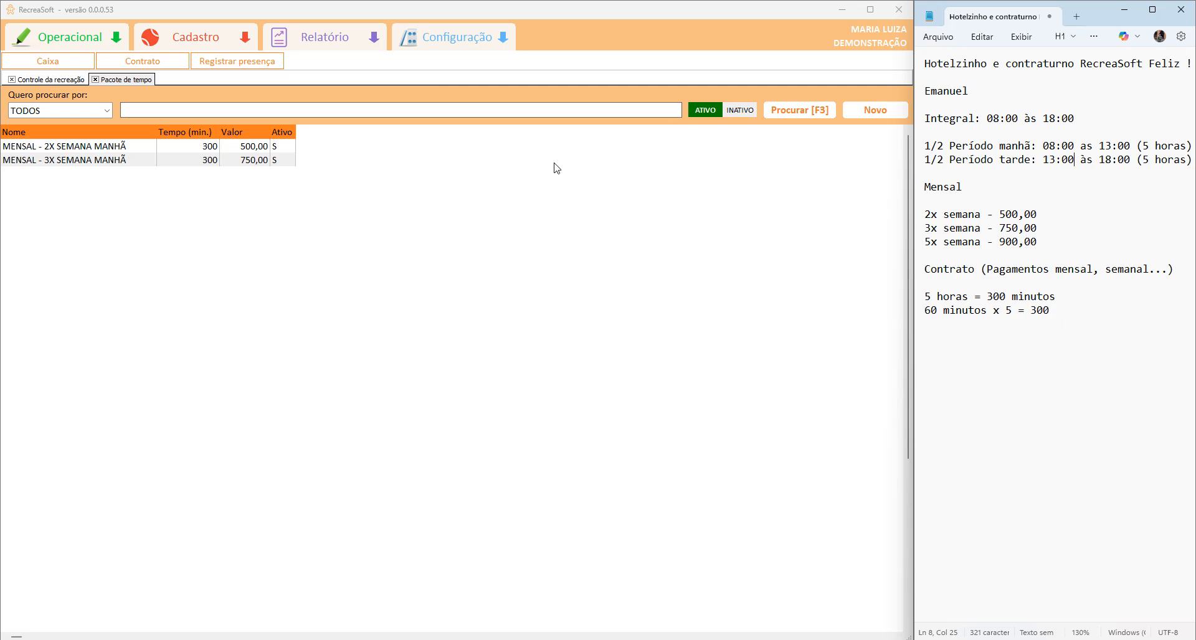
left_click(870, 9)
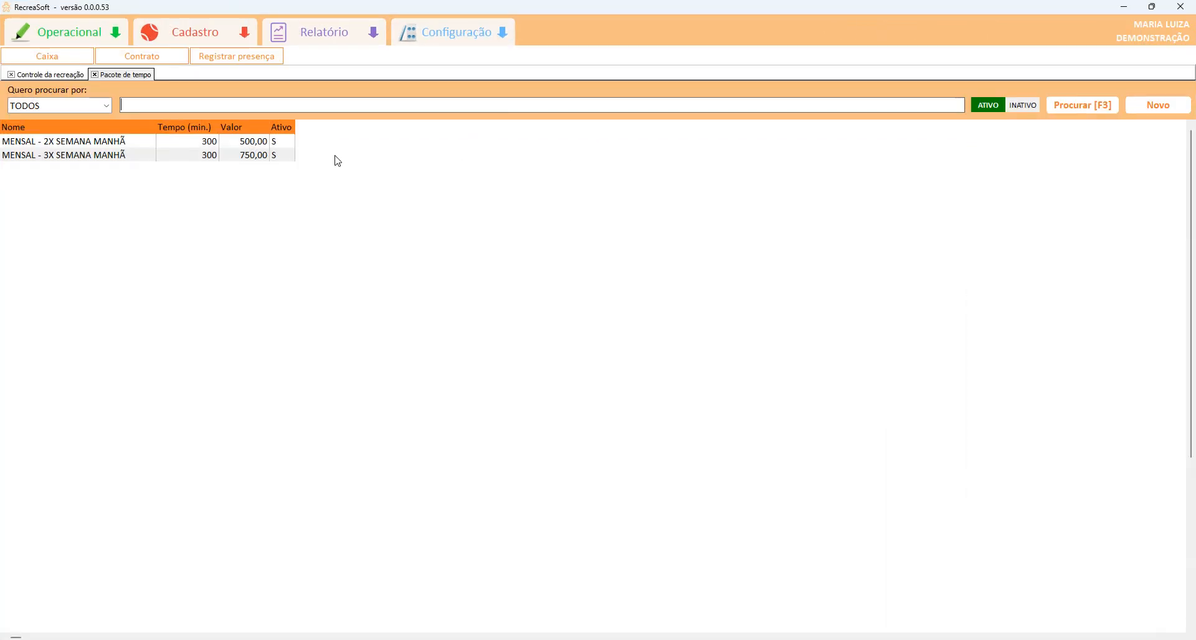
left_click(140, 55)
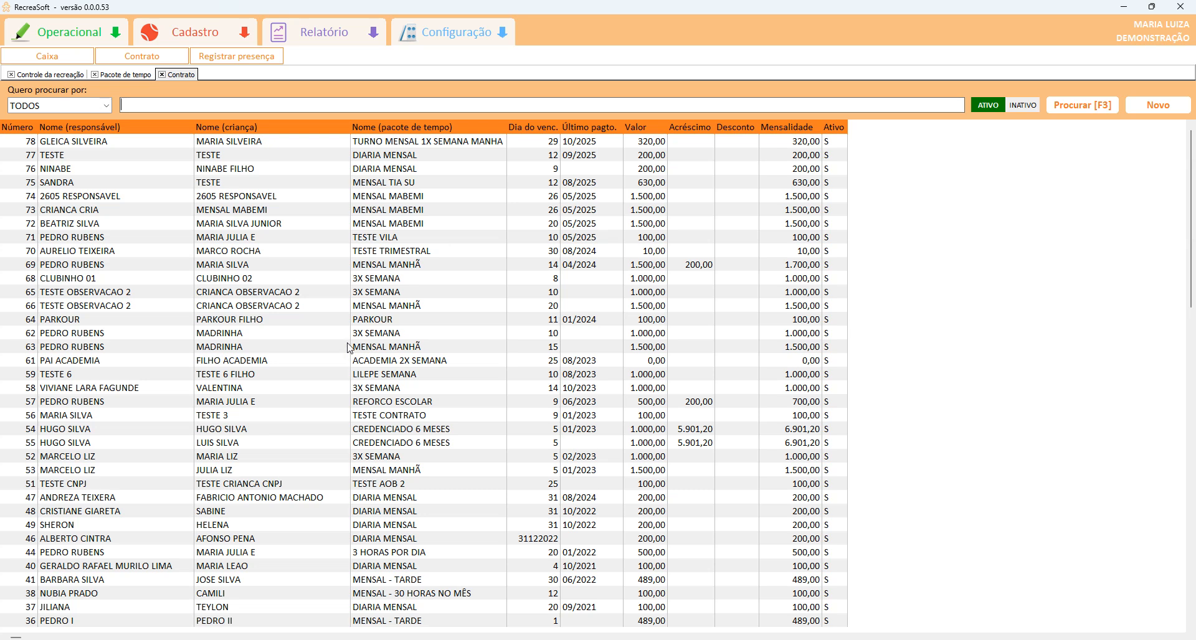
left_click(1168, 110)
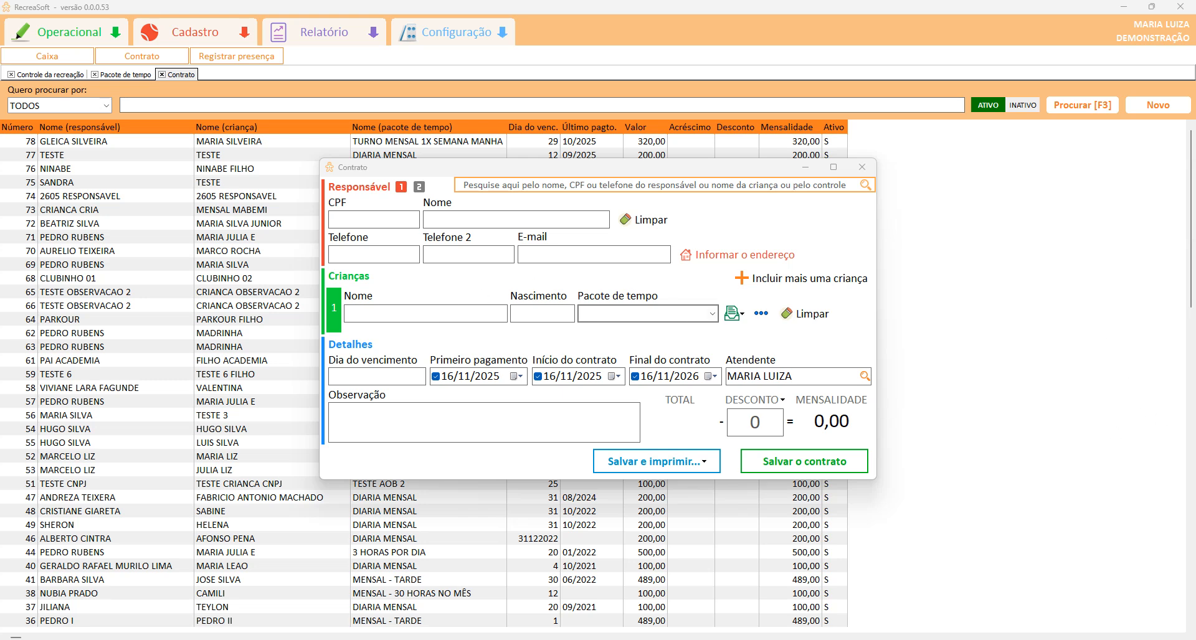
Enter the guardian's CPF, full name and phone, plus the home address postal code and house number.
left_click(388, 220)
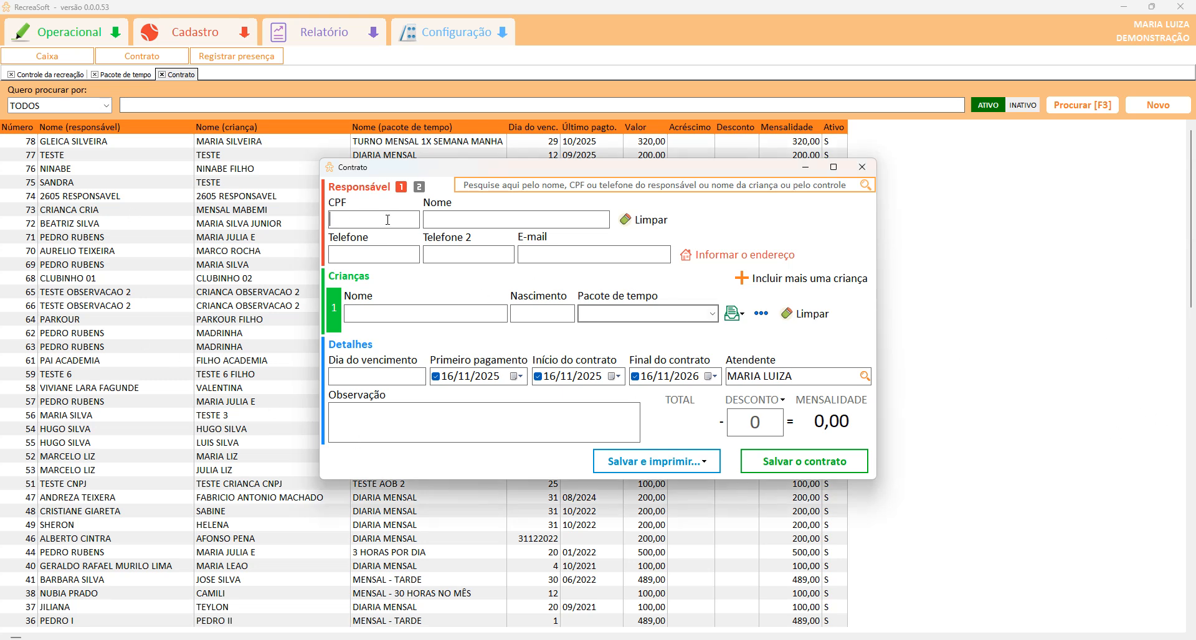
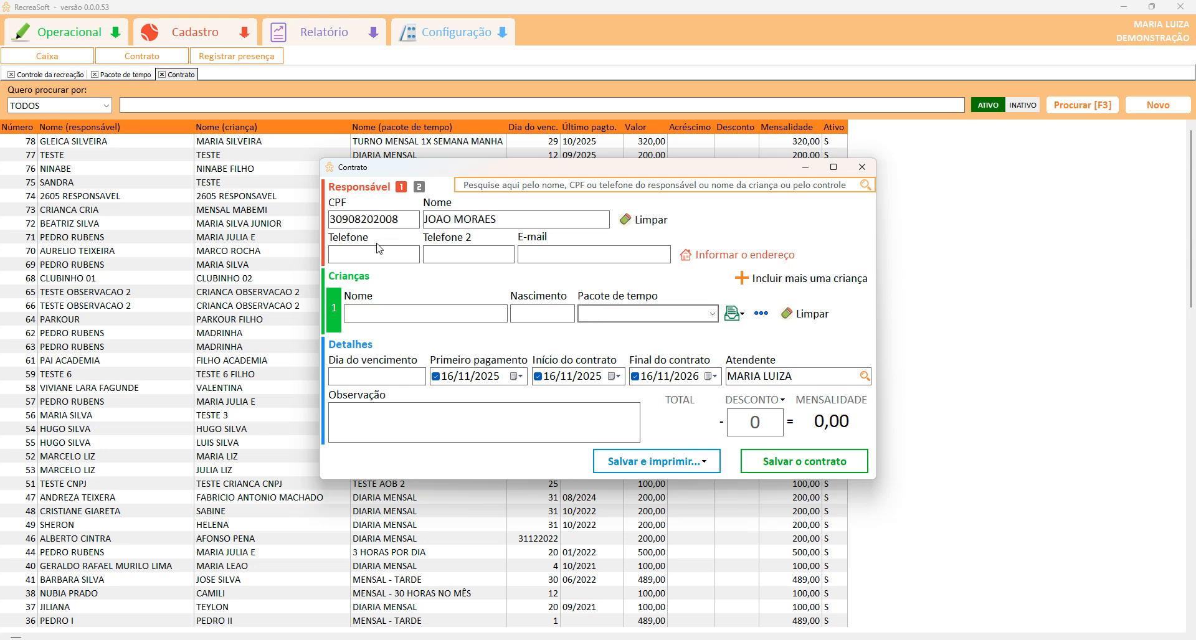
type("3199999999")
left_click(694, 257)
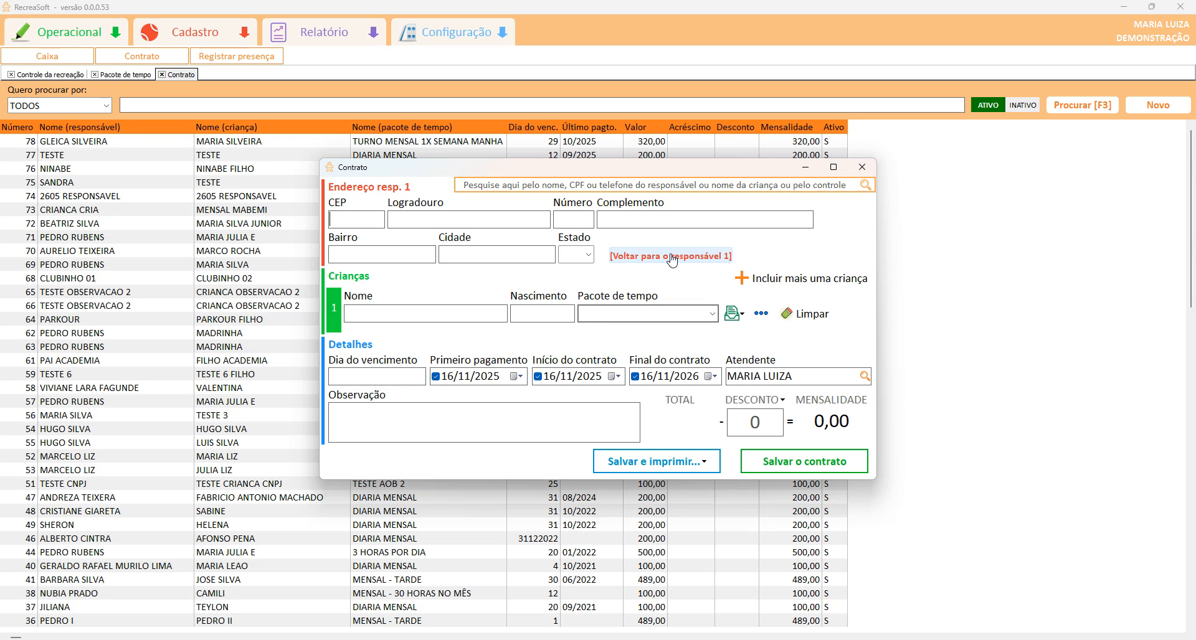
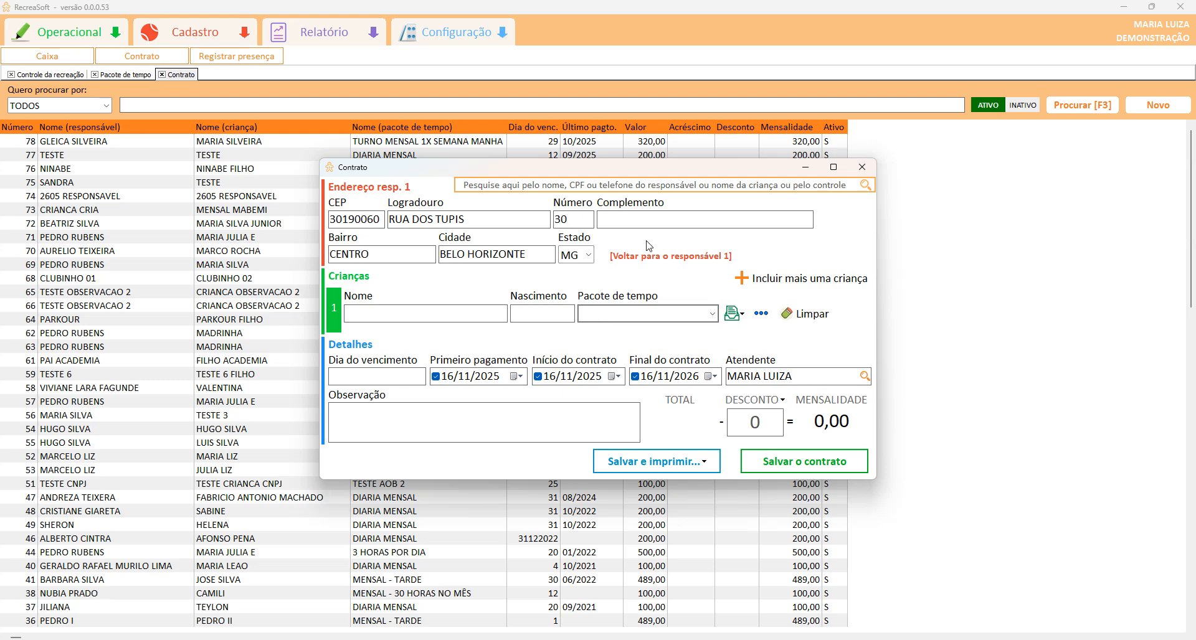
left_click(623, 256)
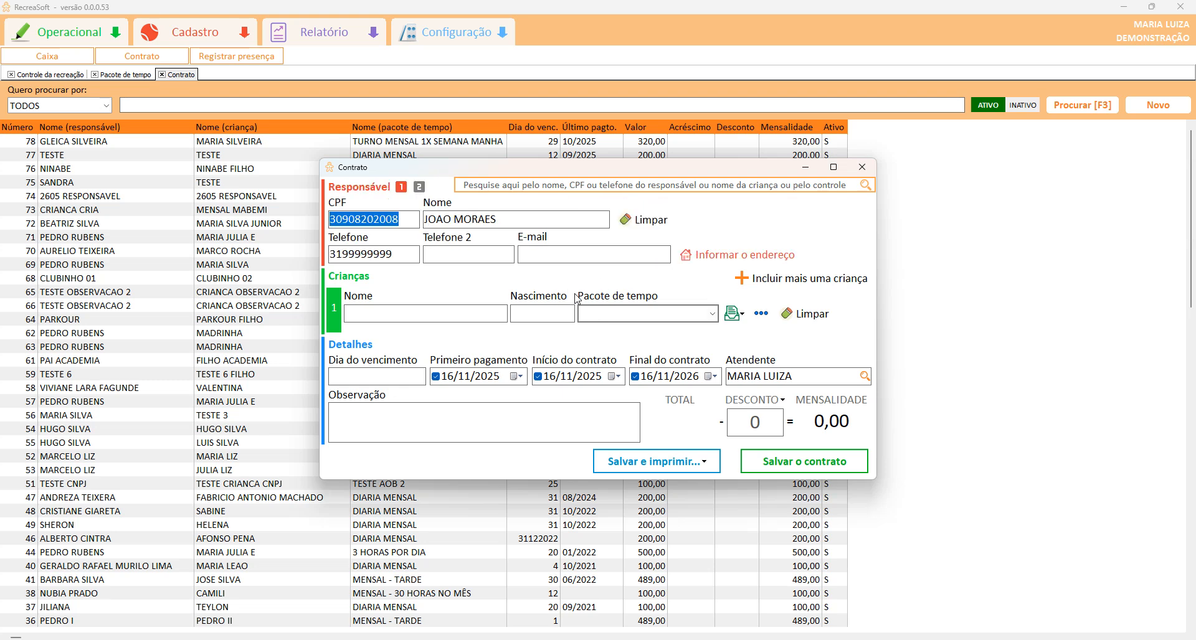
Enter the child's name and birth date, choose the MENSAL - 2X SEMANA MANHÃ package, and fill the due day.
left_click(405, 318)
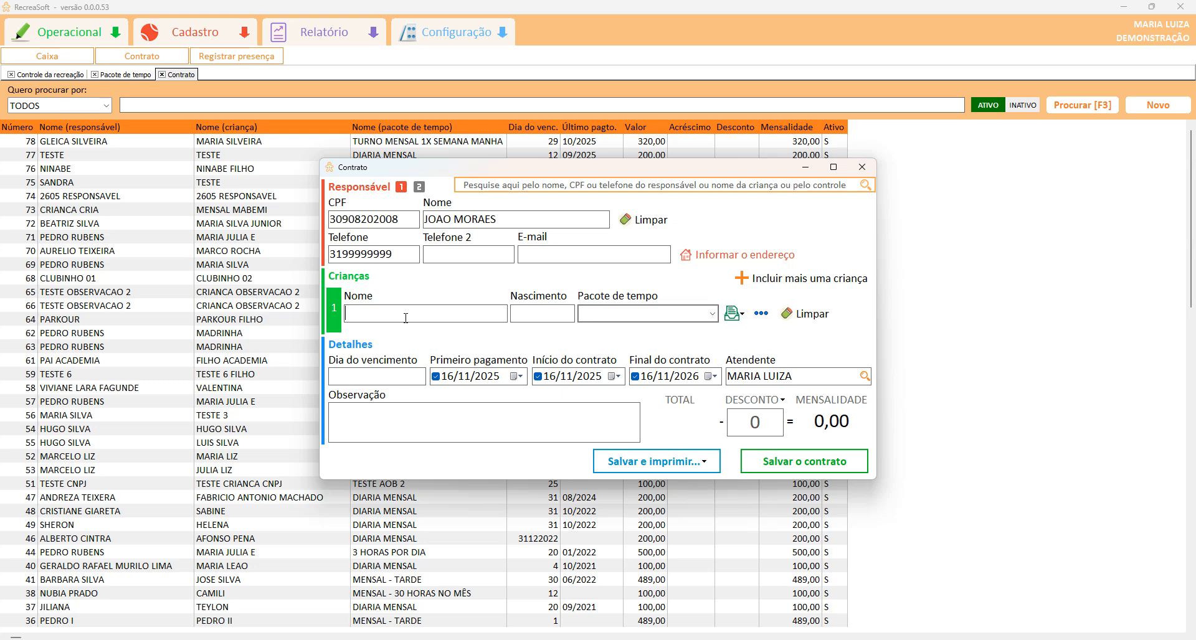
type("05/04/2020")
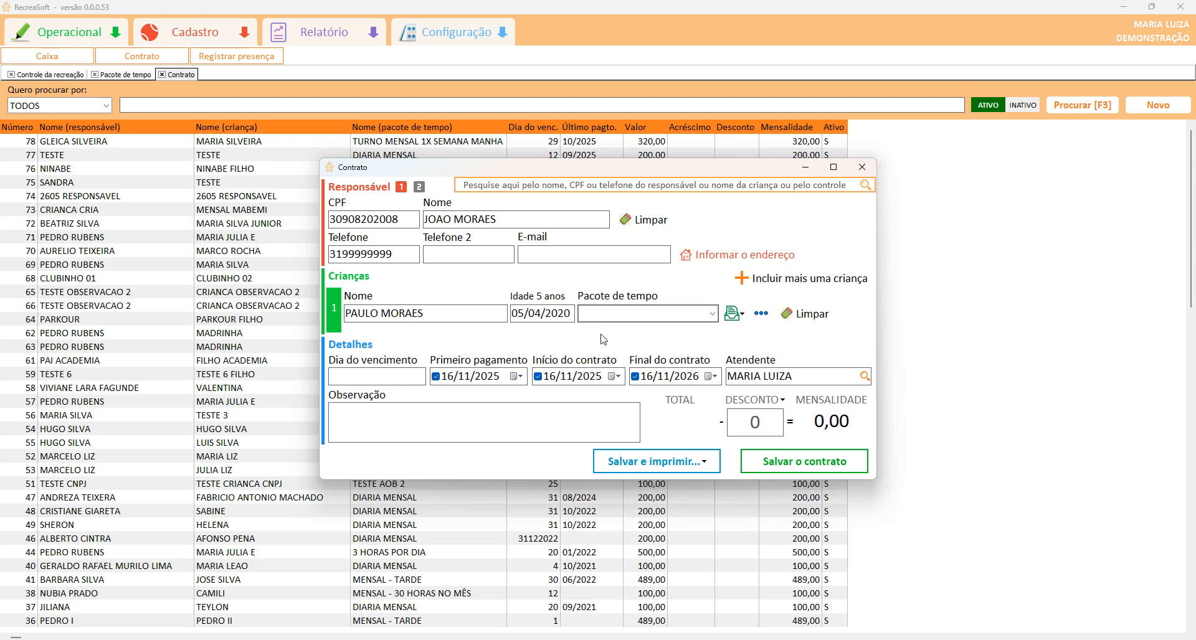
left_click(644, 313)
left_click(634, 330)
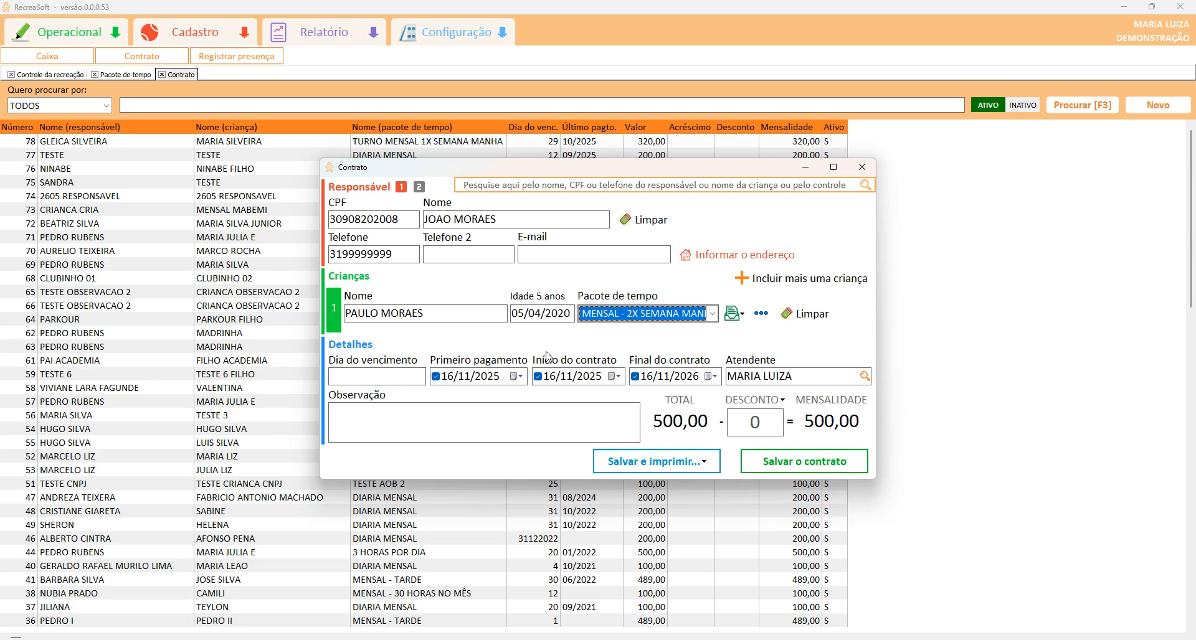
left_click(373, 376)
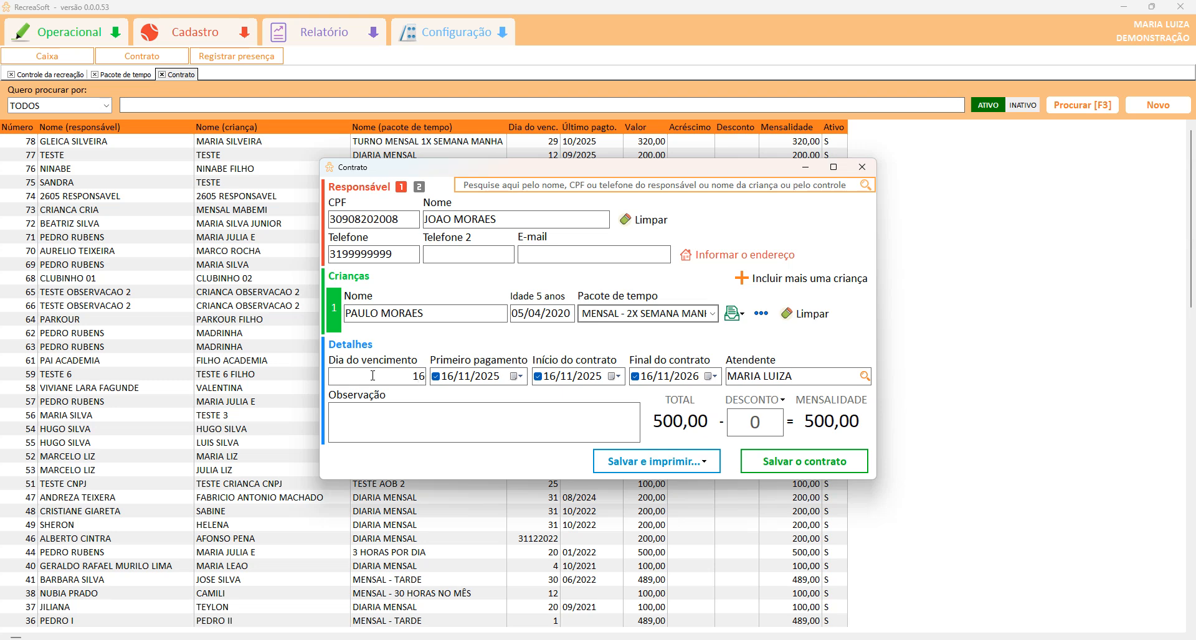
type("05")
Save the 500,00 contract, acknowledge the confirmation, and select it in the contract list.
left_click(767, 463)
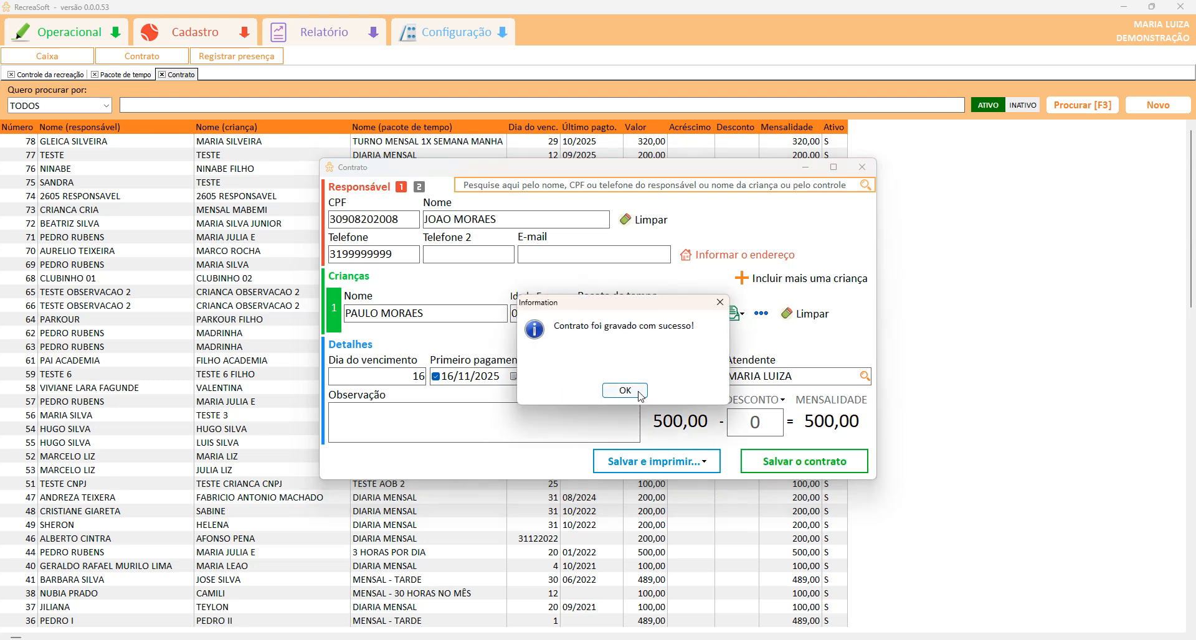
left_click(629, 395)
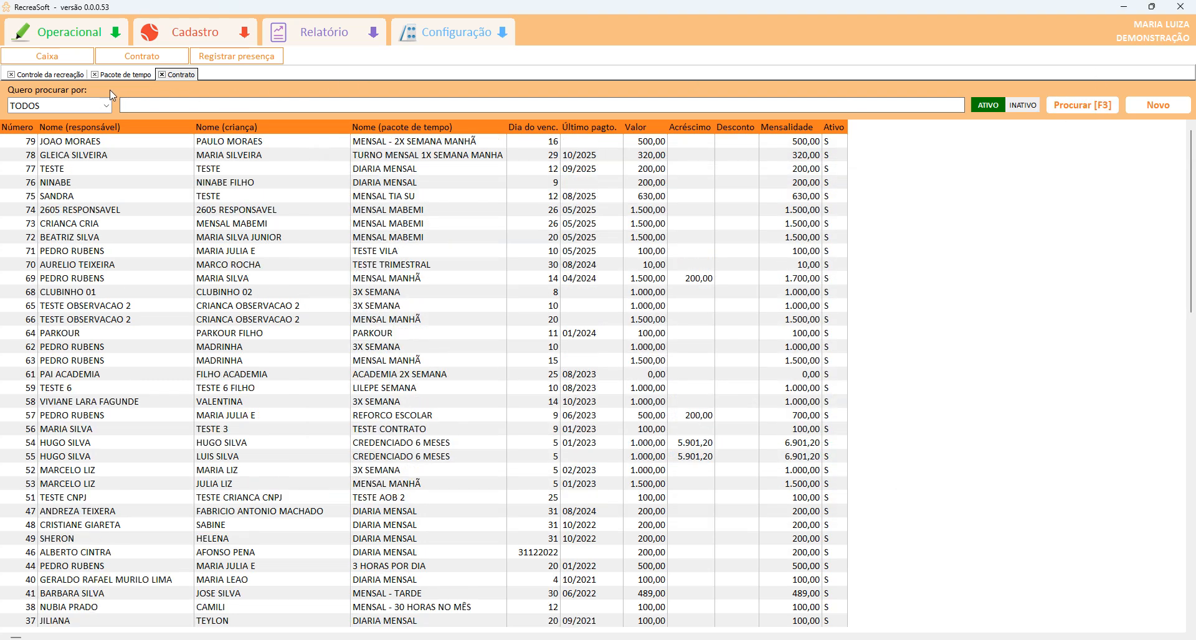
left_click(106, 105)
left_click(107, 107)
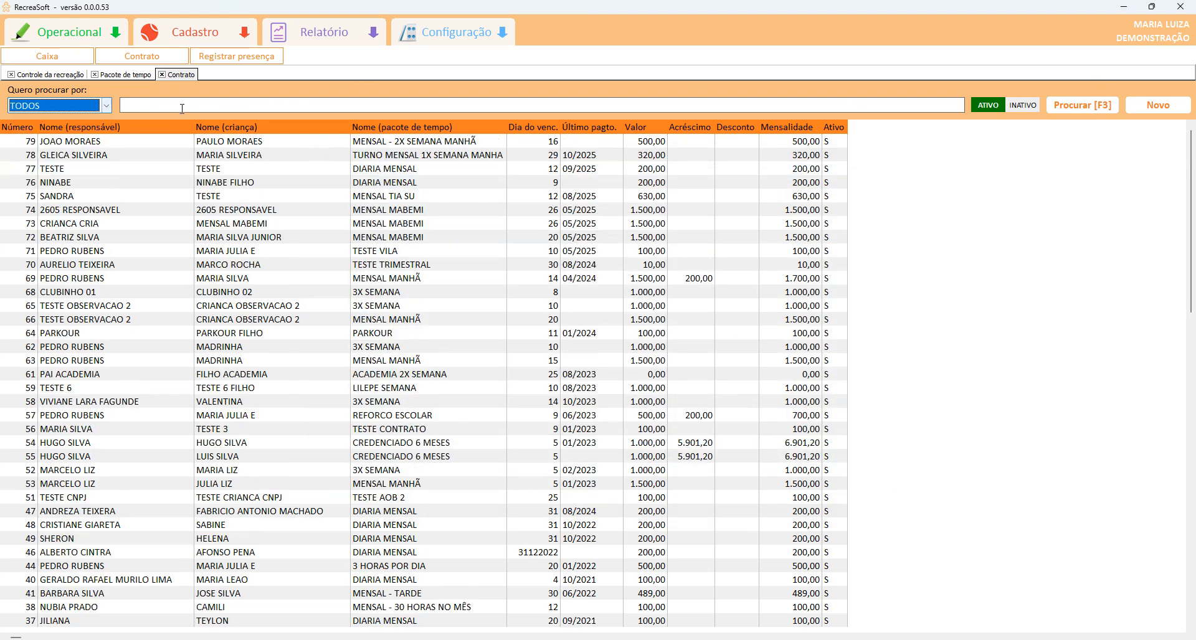
left_click(194, 144)
Record the 11/2025 payment as received in the register (SIM) by CARTÃO DE CRÉDITO and confirm it.
double_click(194, 147)
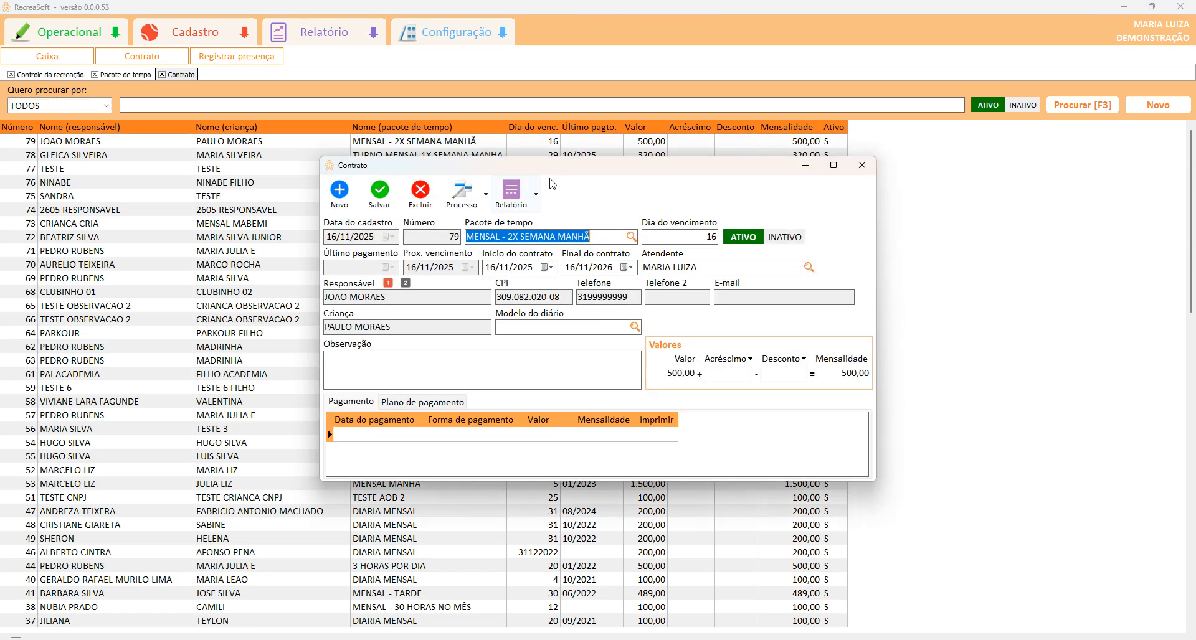
left_click_drag(502, 170, 322, 166)
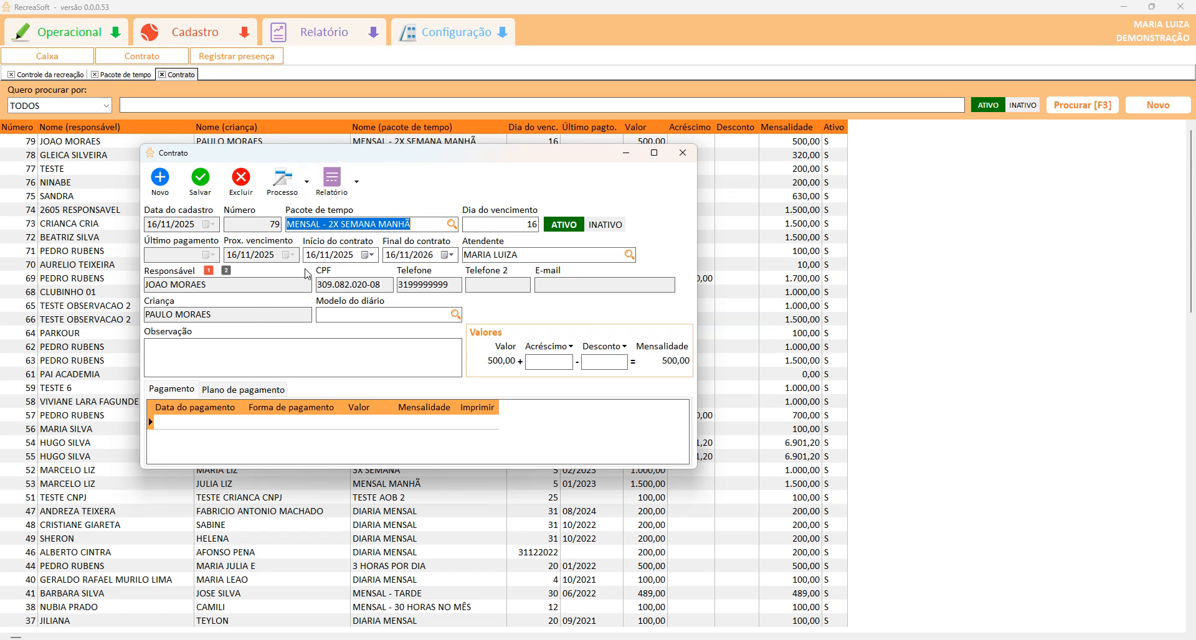
left_click(310, 190)
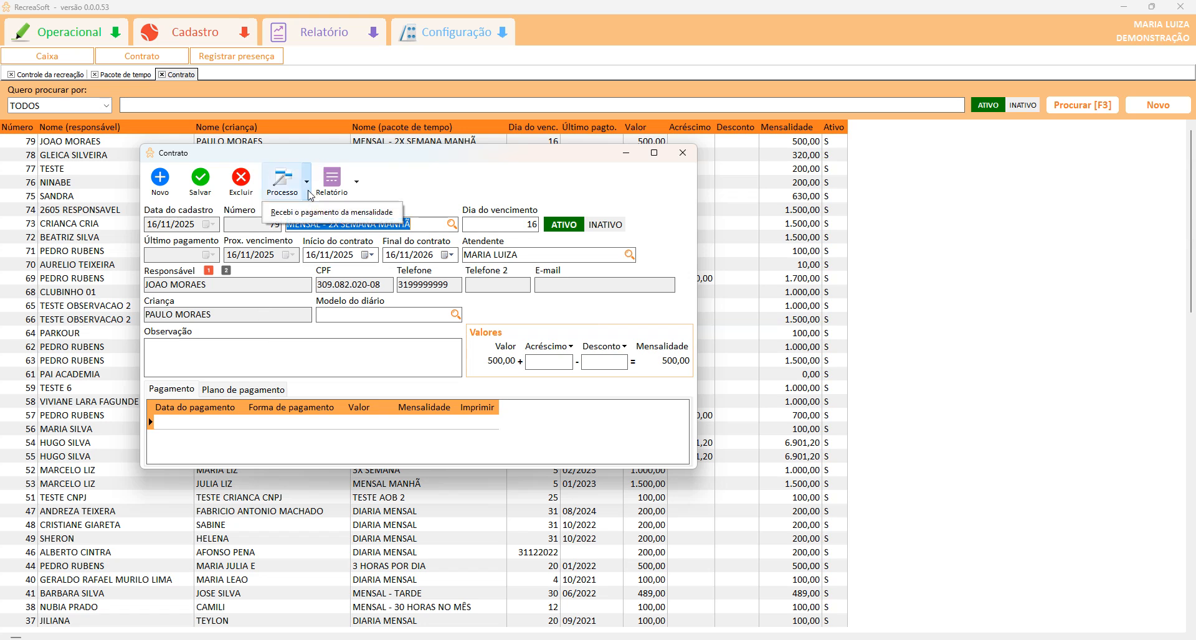
left_click(330, 213)
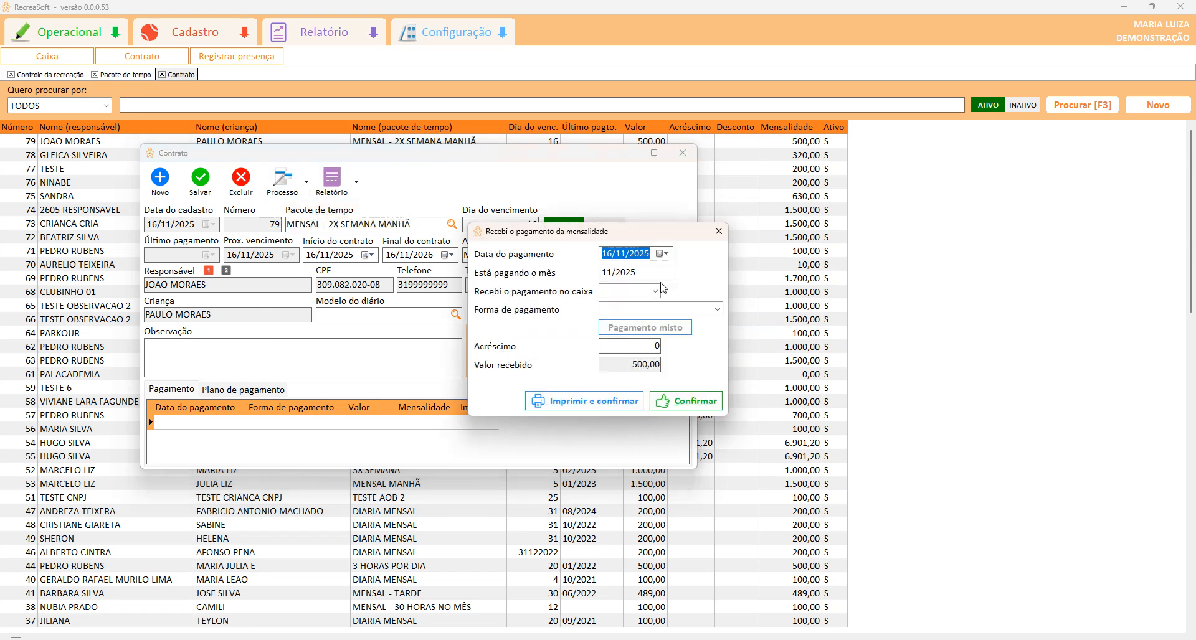
key("Tab")
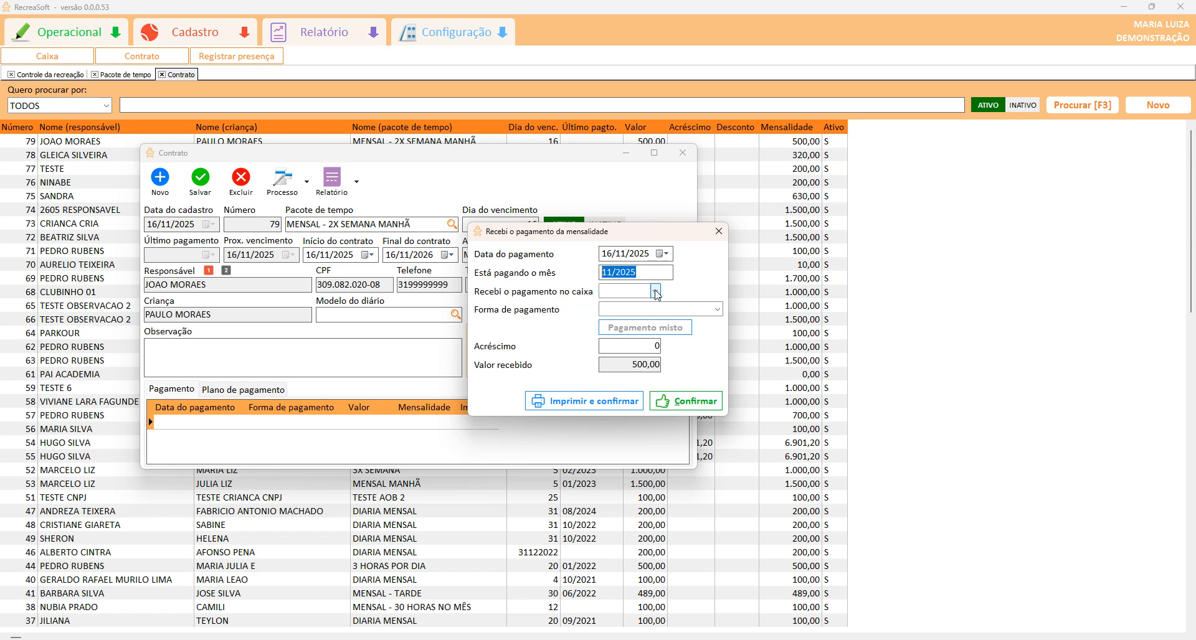
left_click(655, 290)
left_click(642, 325)
left_click(659, 309)
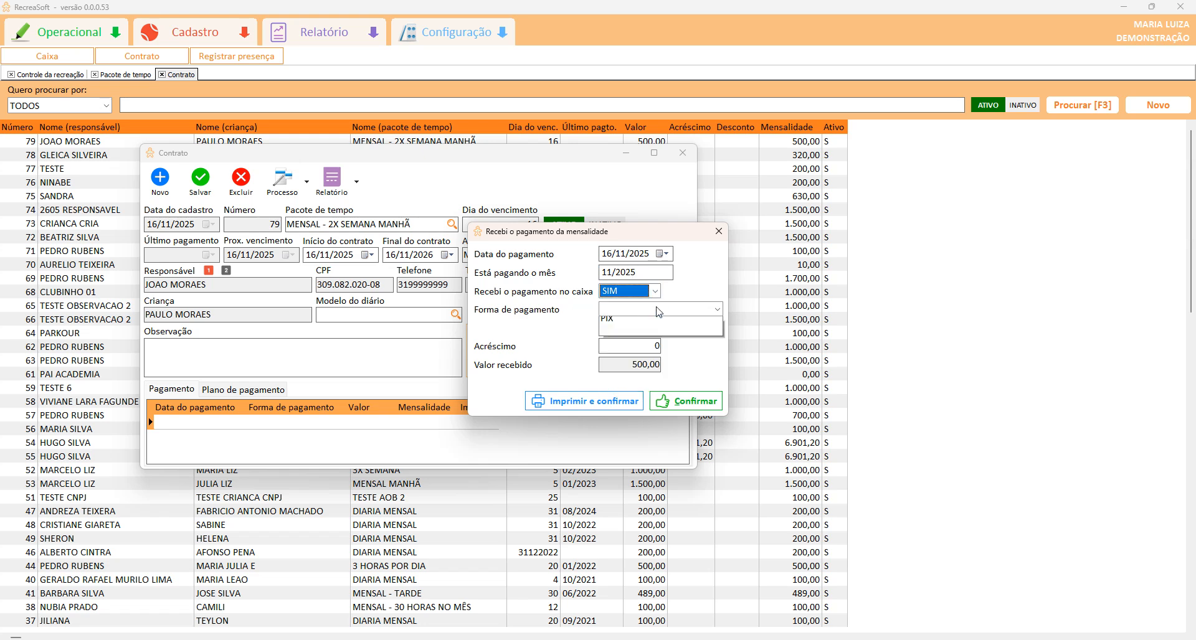
left_click(651, 323)
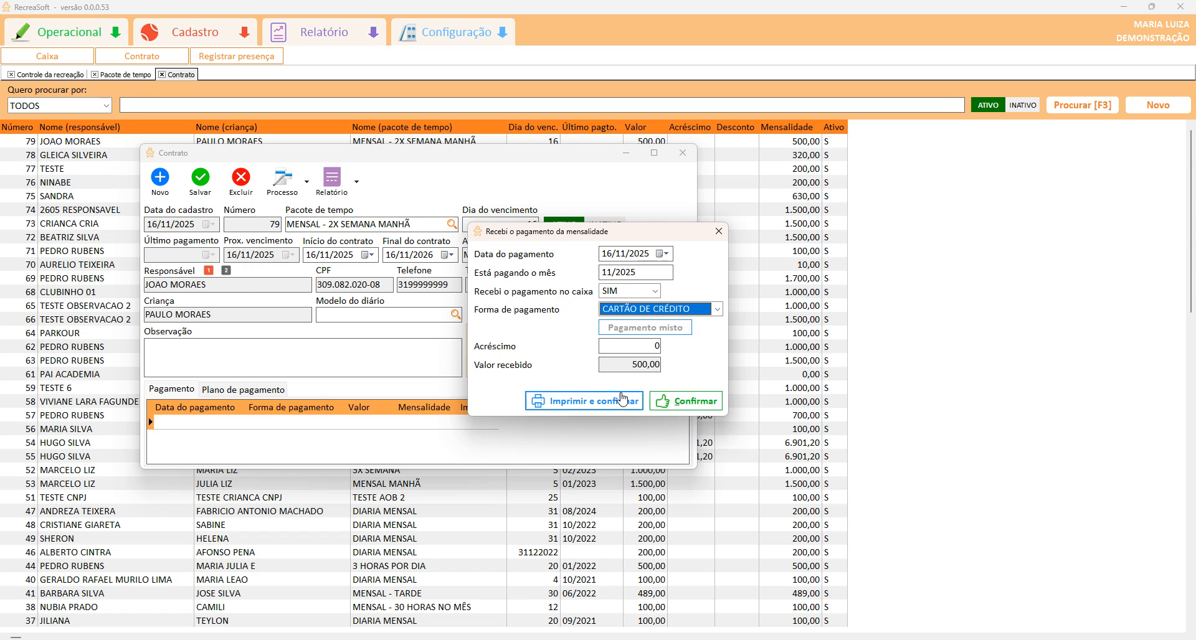
left_click(677, 402)
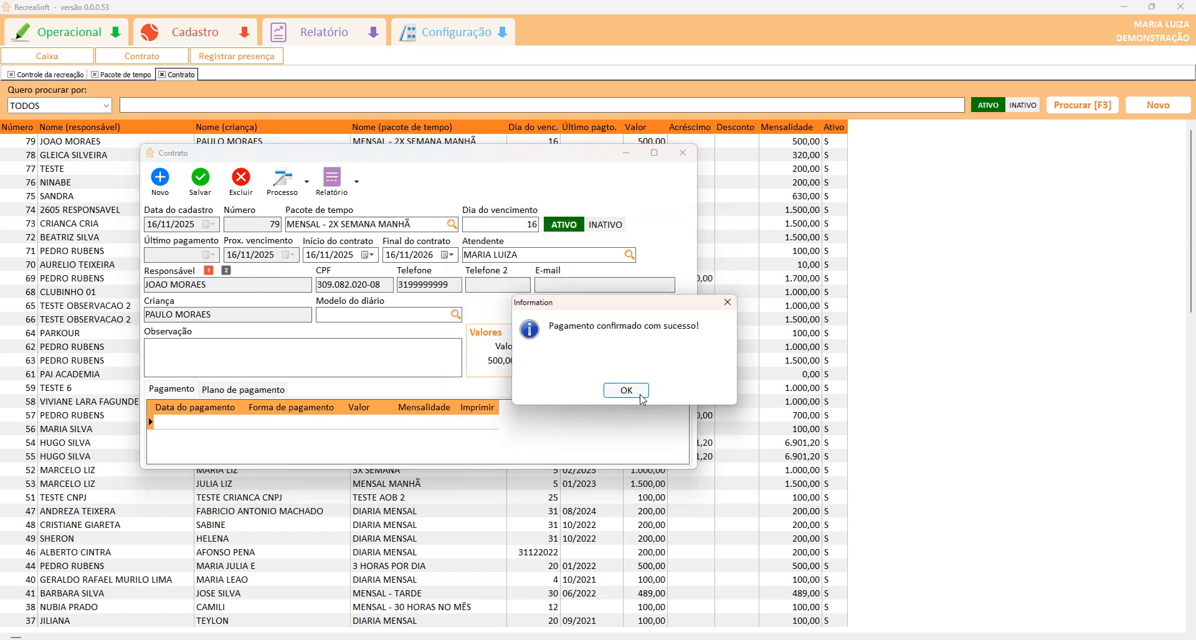
left_click(645, 398)
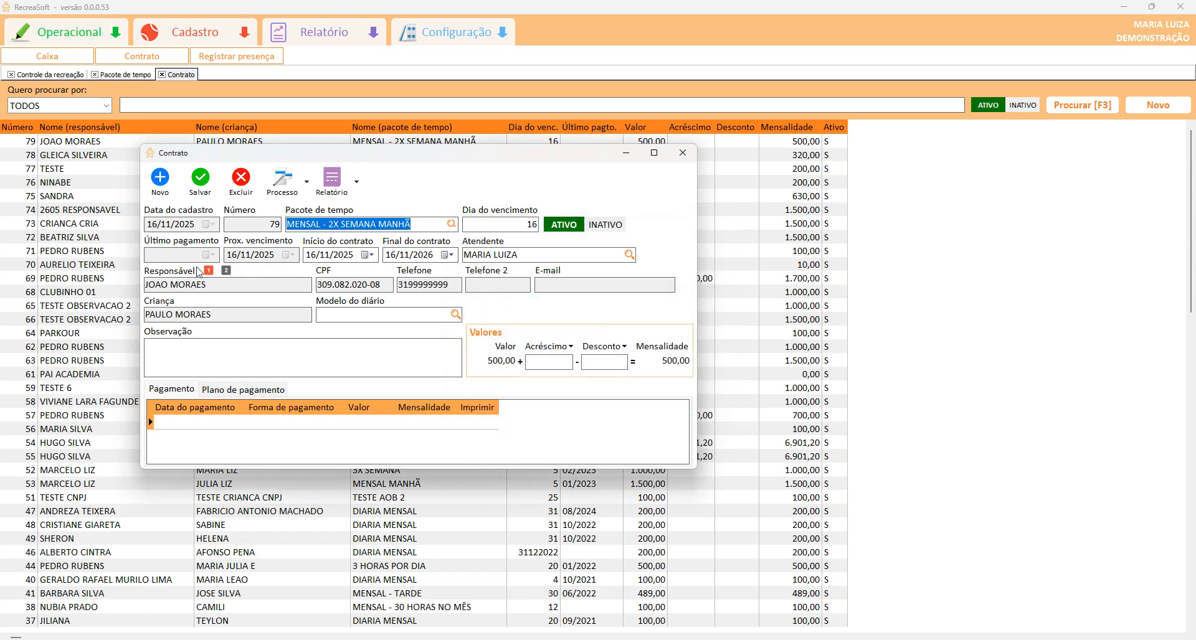
Review the next due date and the surcharge and discount options, then close the contract window.
double_click(278, 255)
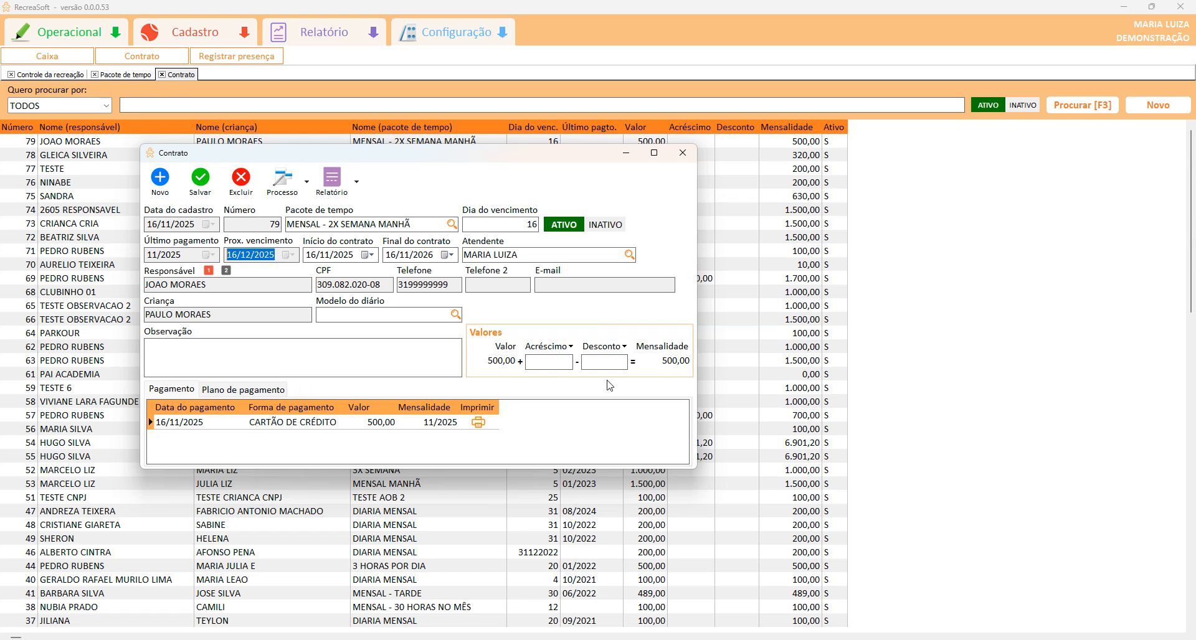
left_click(548, 346)
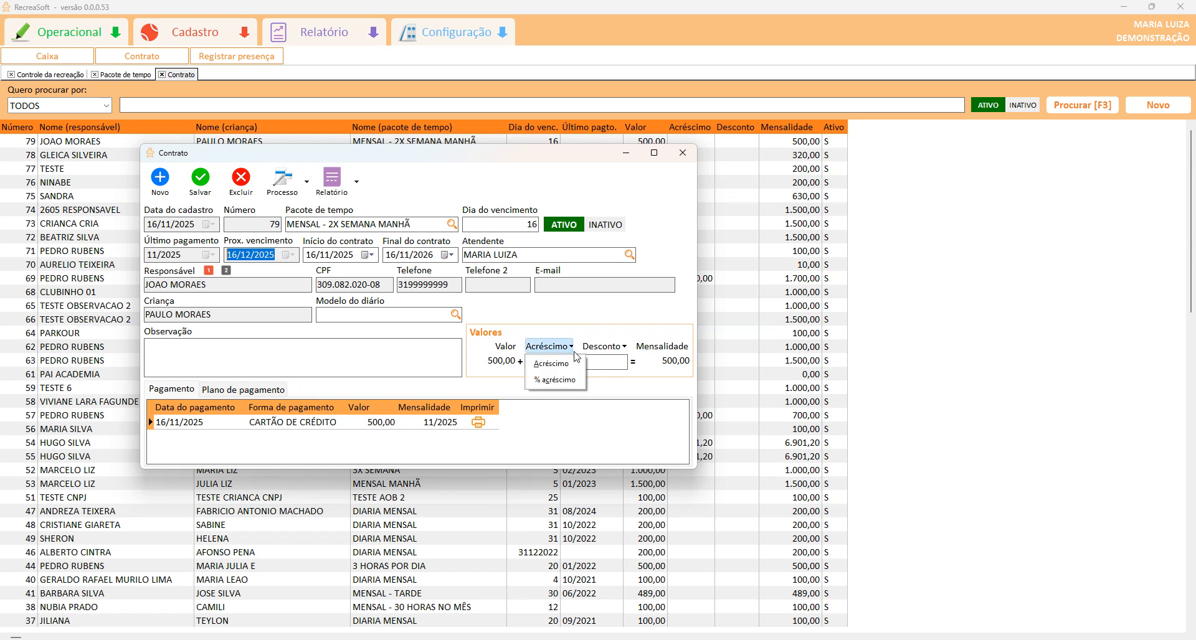
left_click(604, 347)
left_click(548, 361)
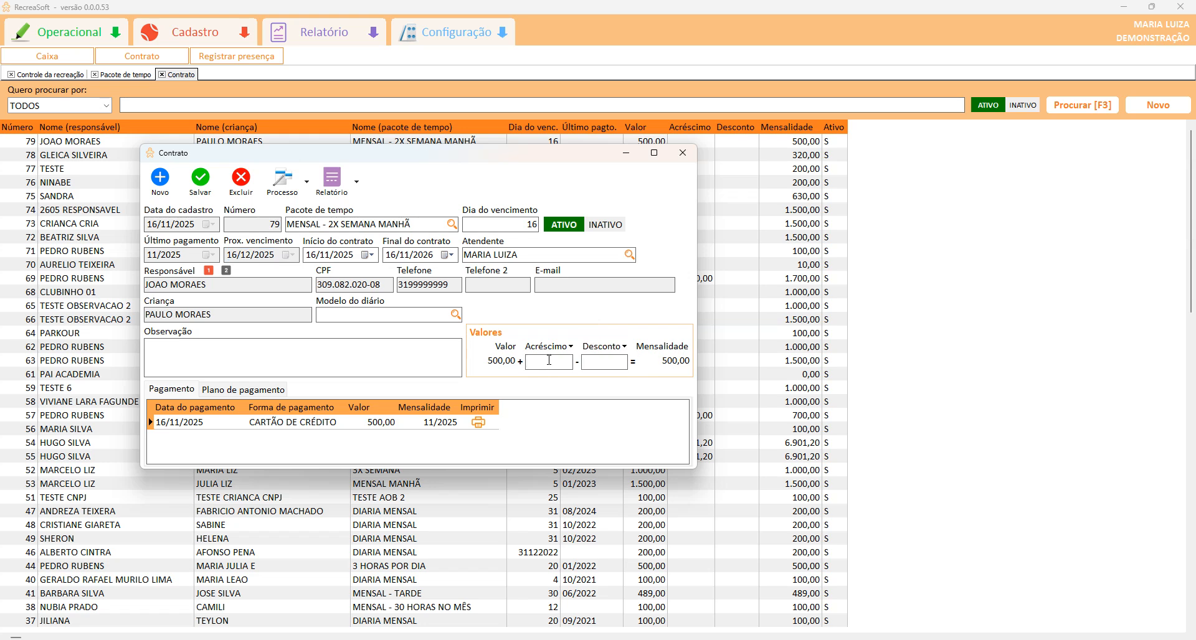
left_click_drag(268, 254, 193, 239)
left_click(683, 156)
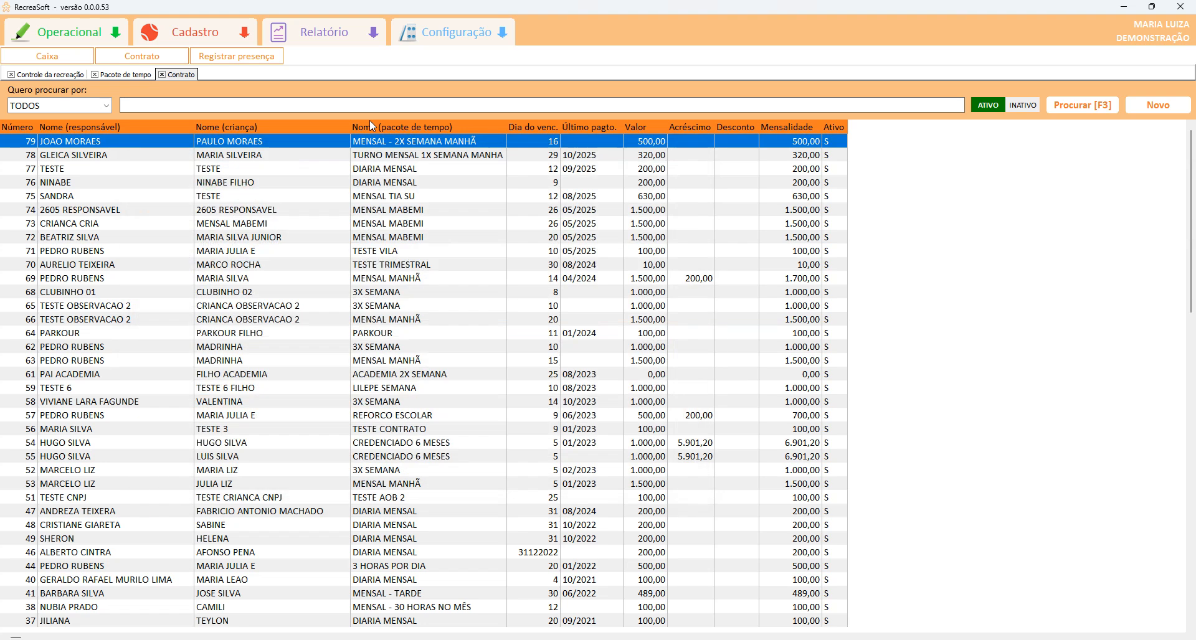
Switch between the time packages, recreation control and contract list views.
left_click(107, 75)
left_click(25, 77)
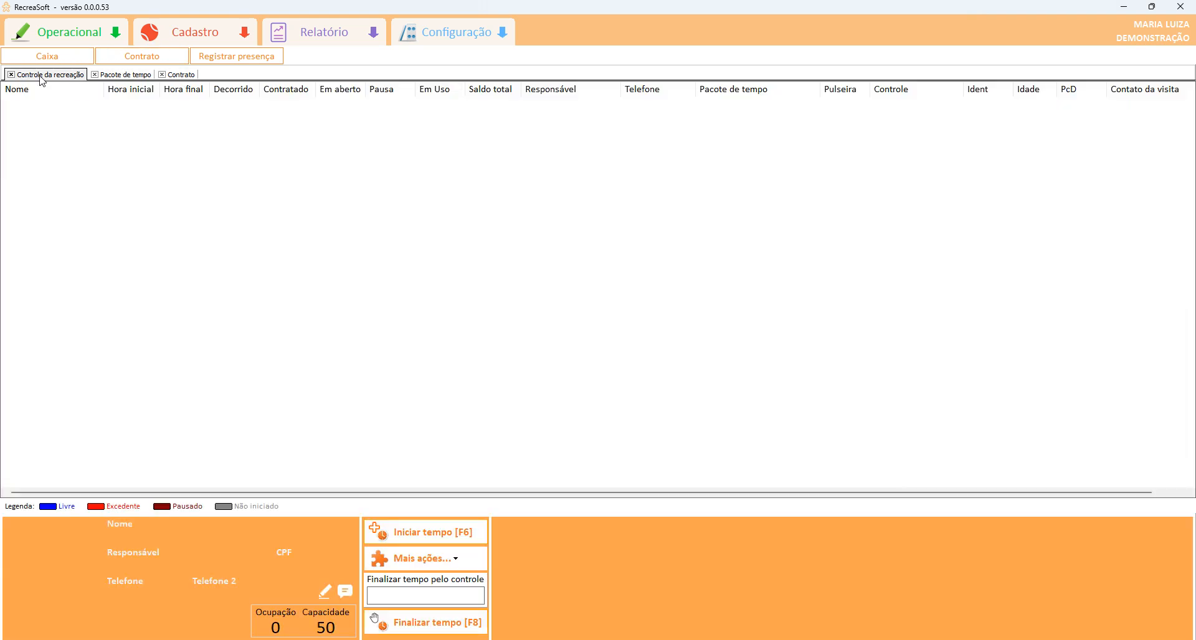
left_click(192, 76)
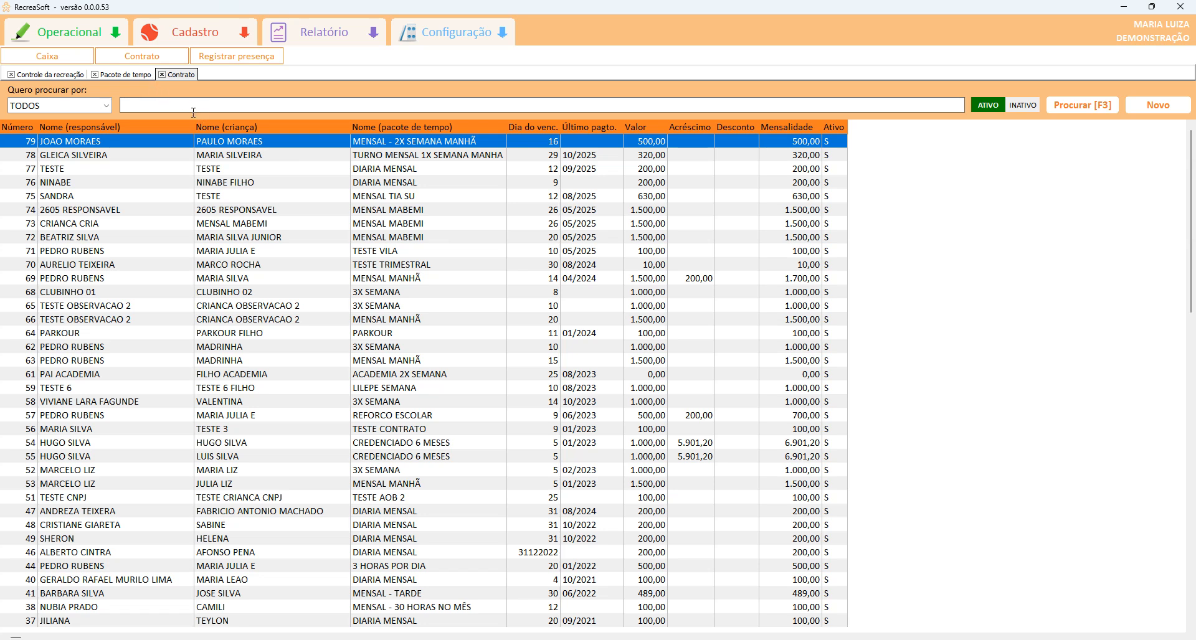
left_click(124, 76)
left_click(42, 76)
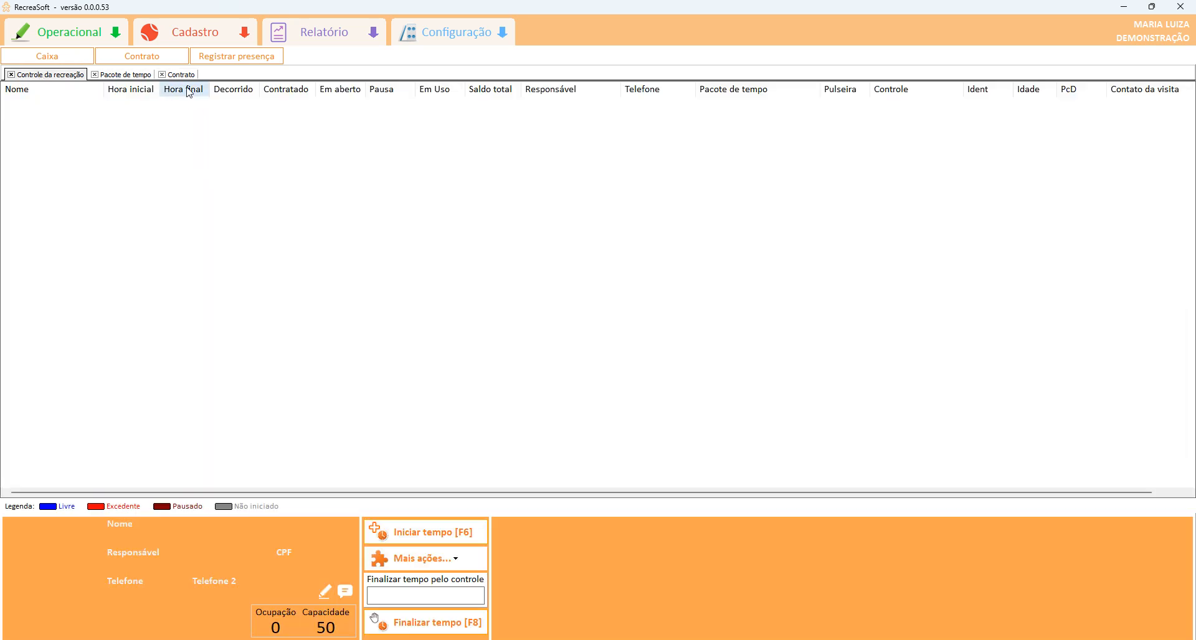
left_click(175, 76)
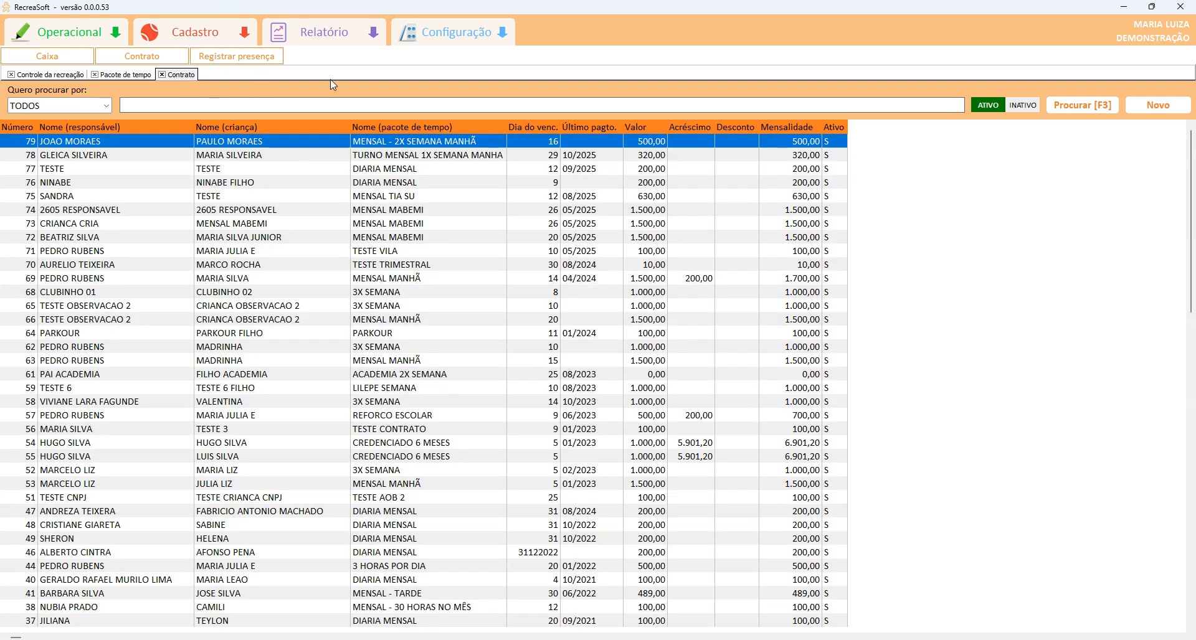
Open the Cobranca de mensalidade report from the Financeiro reports menu.
left_click(330, 32)
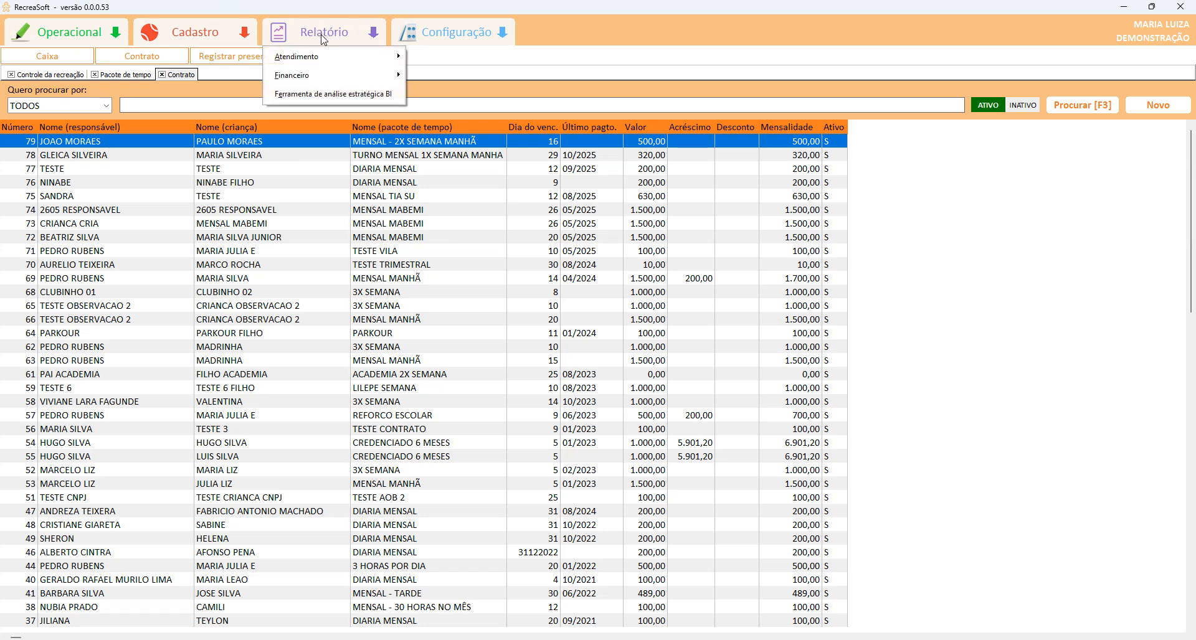
mouse_move(323, 79)
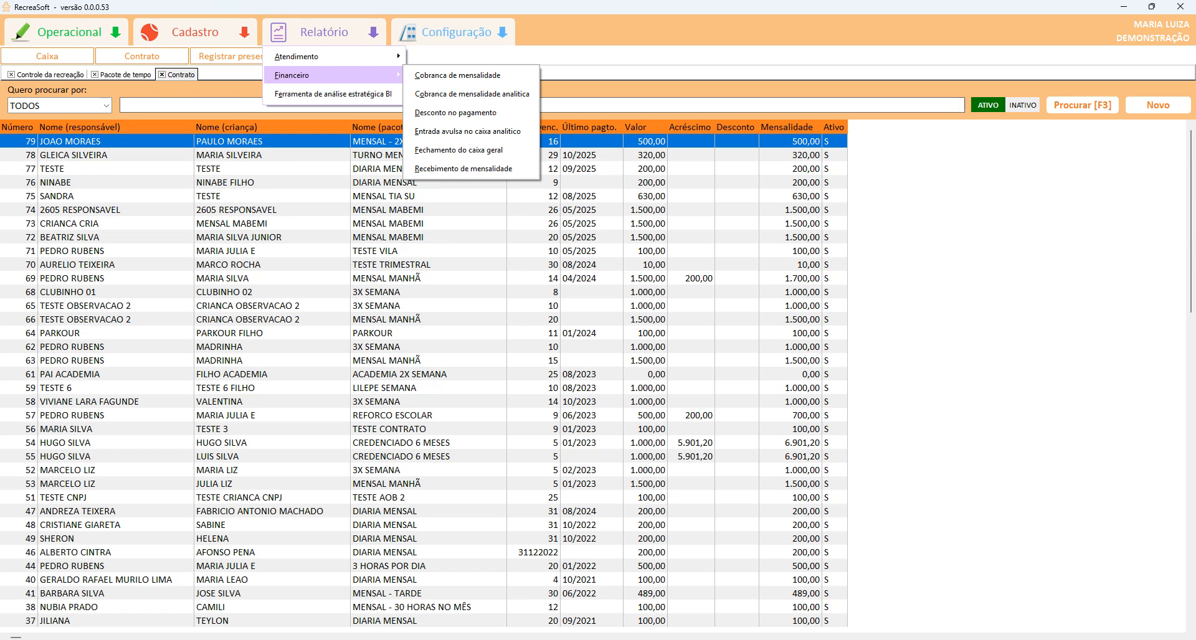
left_click(343, 40)
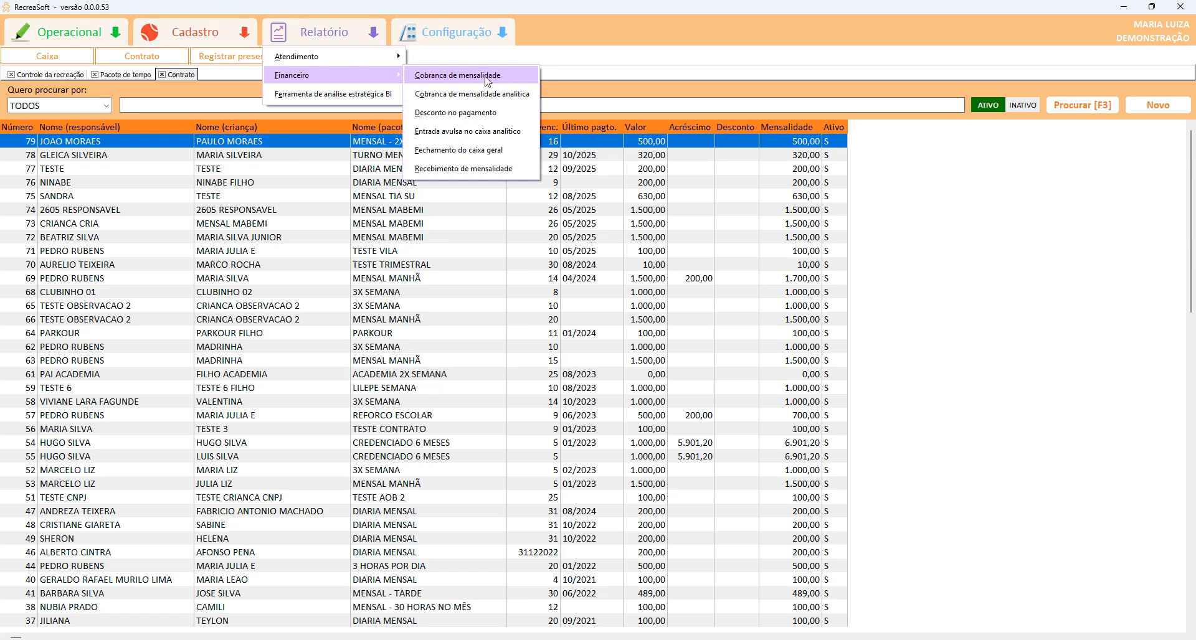
left_click(487, 76)
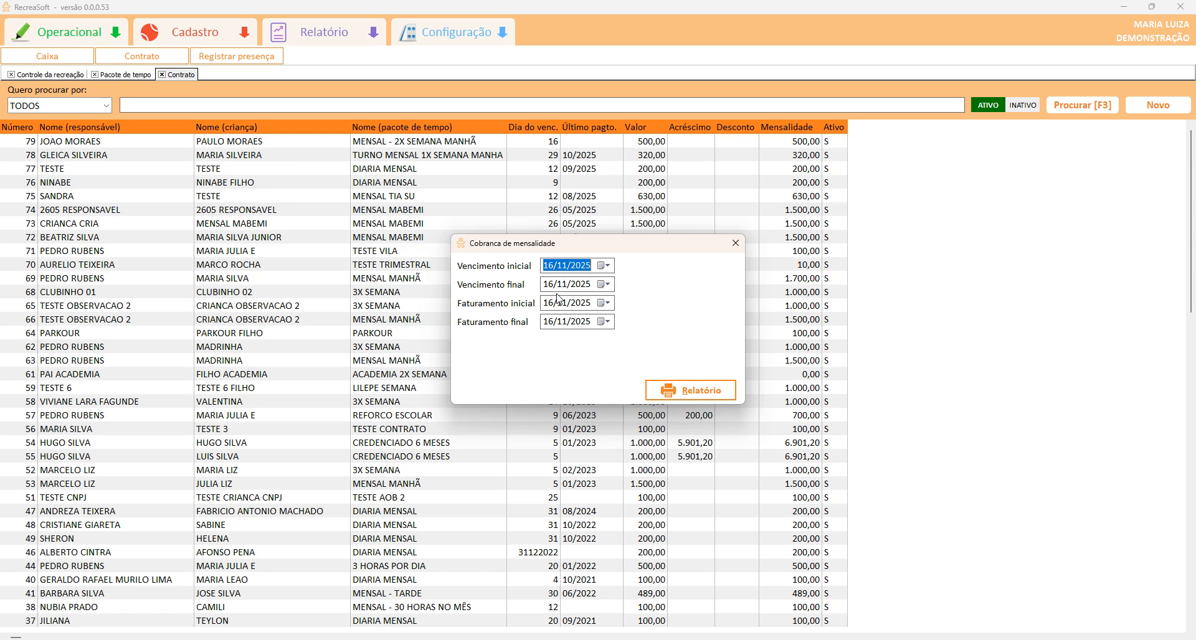
Set the billing report's final due date to 16/12/2025.
left_click(563, 285)
type("2")
mouse_move(555, 269)
left_mouse_down()
mouse_move(596, 275)
mouse_move(544, 285)
left_mouse_up()
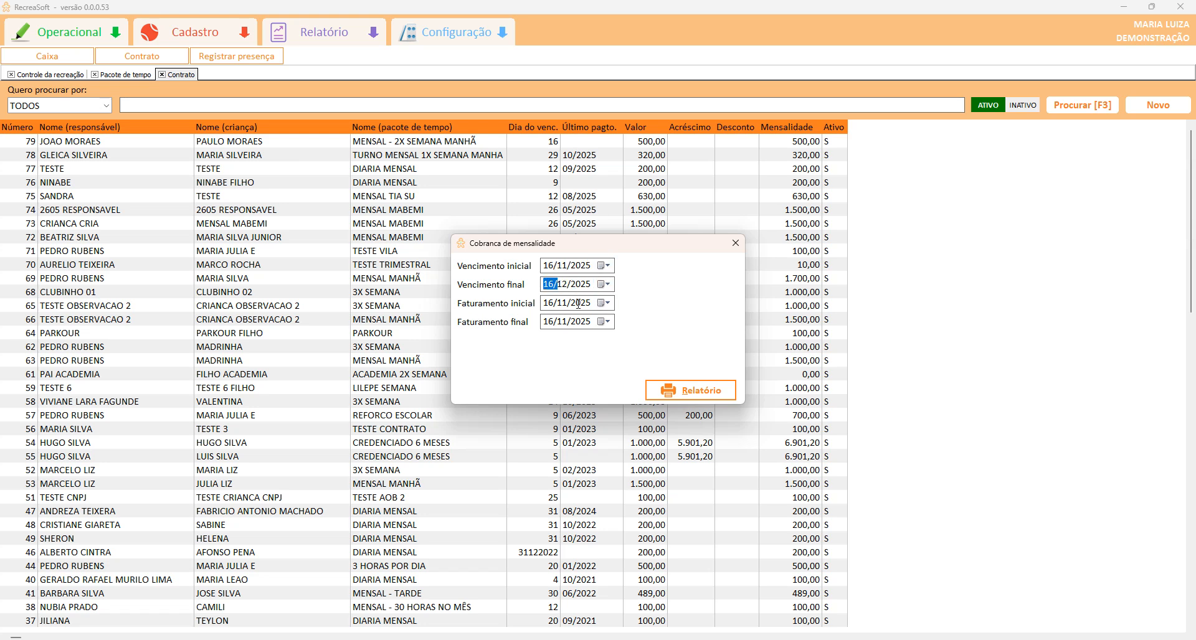
left_click_drag(560, 303, 490, 315)
left_click_drag(574, 321, 473, 324)
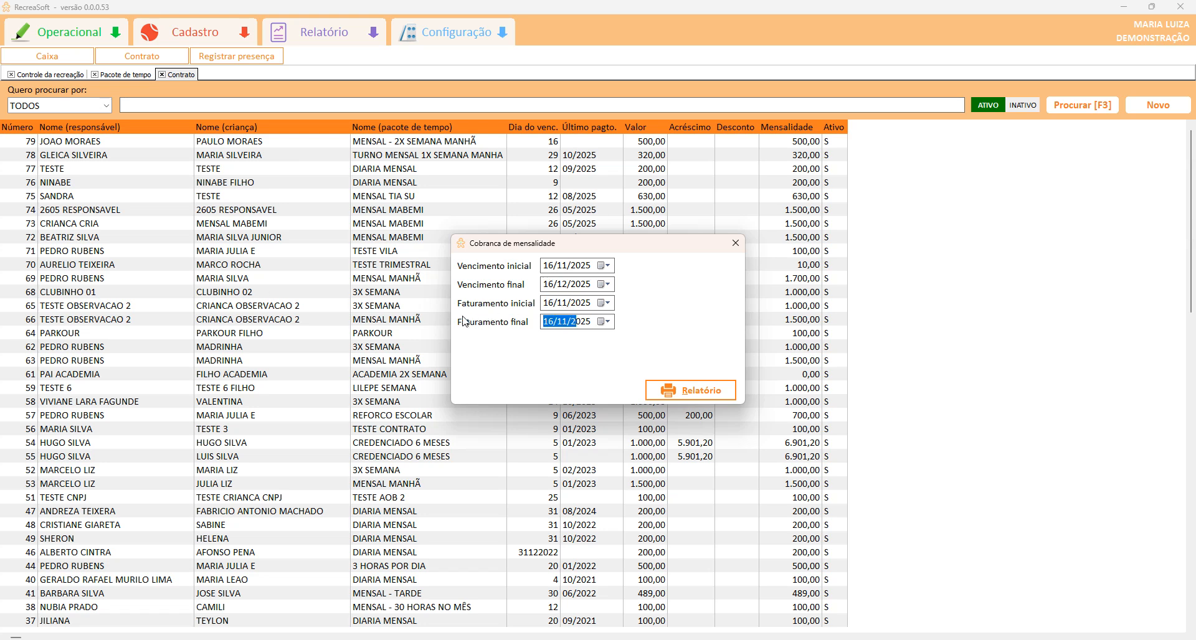
left_click_drag(562, 304, 514, 303)
left_click_drag(587, 323, 510, 321)
Generate the billing report showing two contracts totalling 820,00 at page width, then close it.
left_click(681, 391)
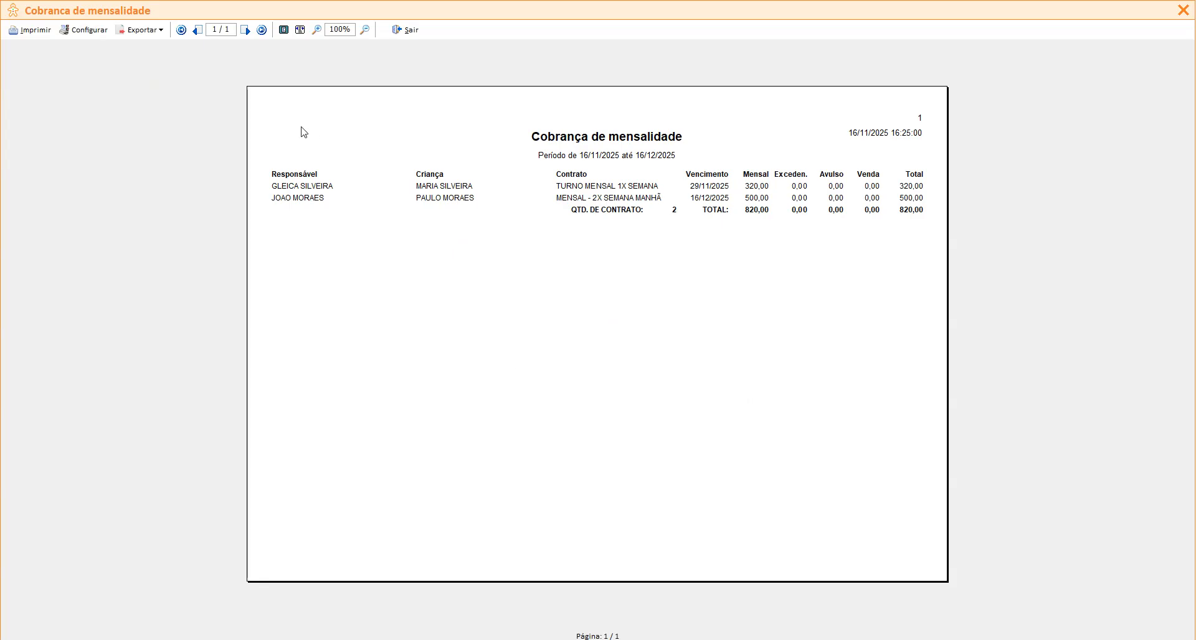
left_click(305, 29)
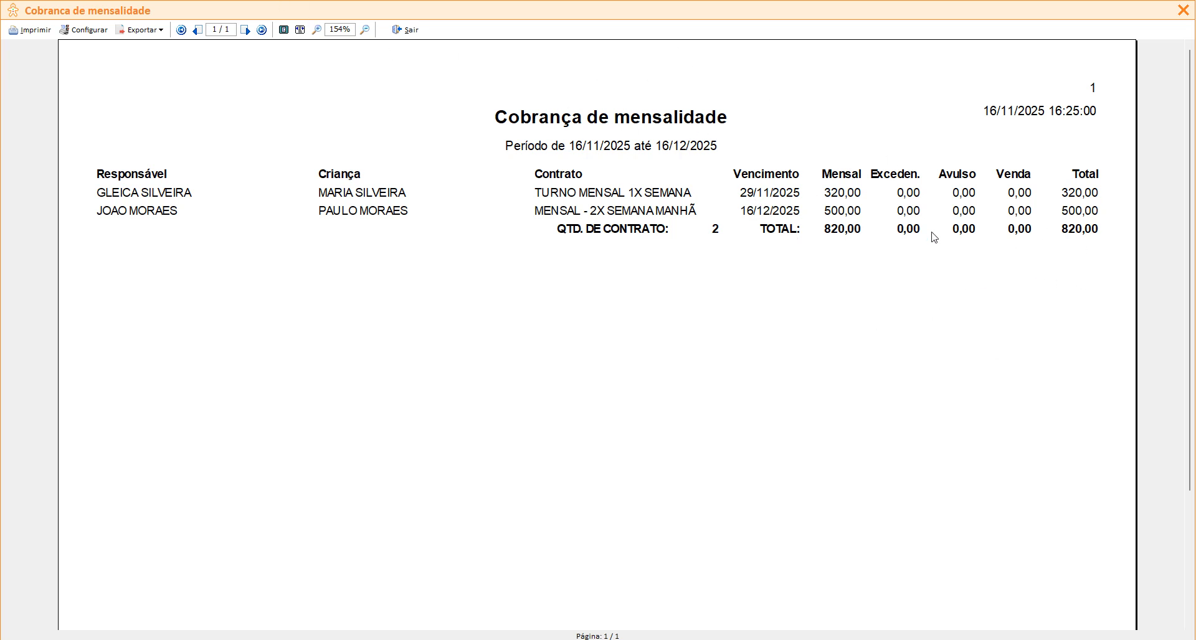
left_click(407, 30)
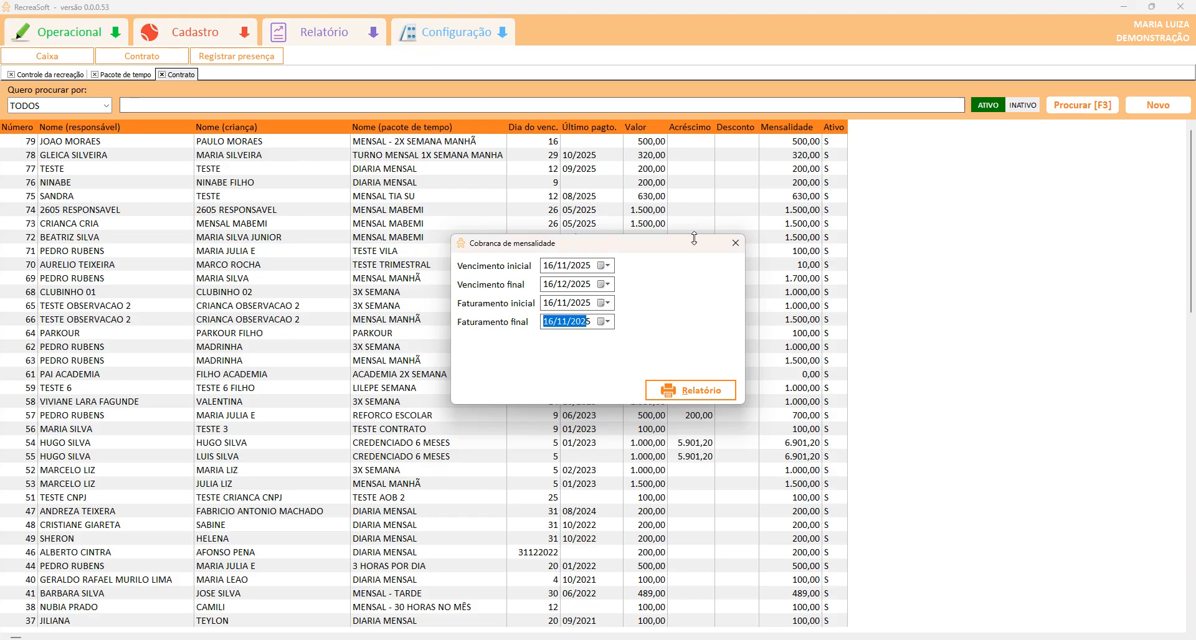
left_click(734, 244)
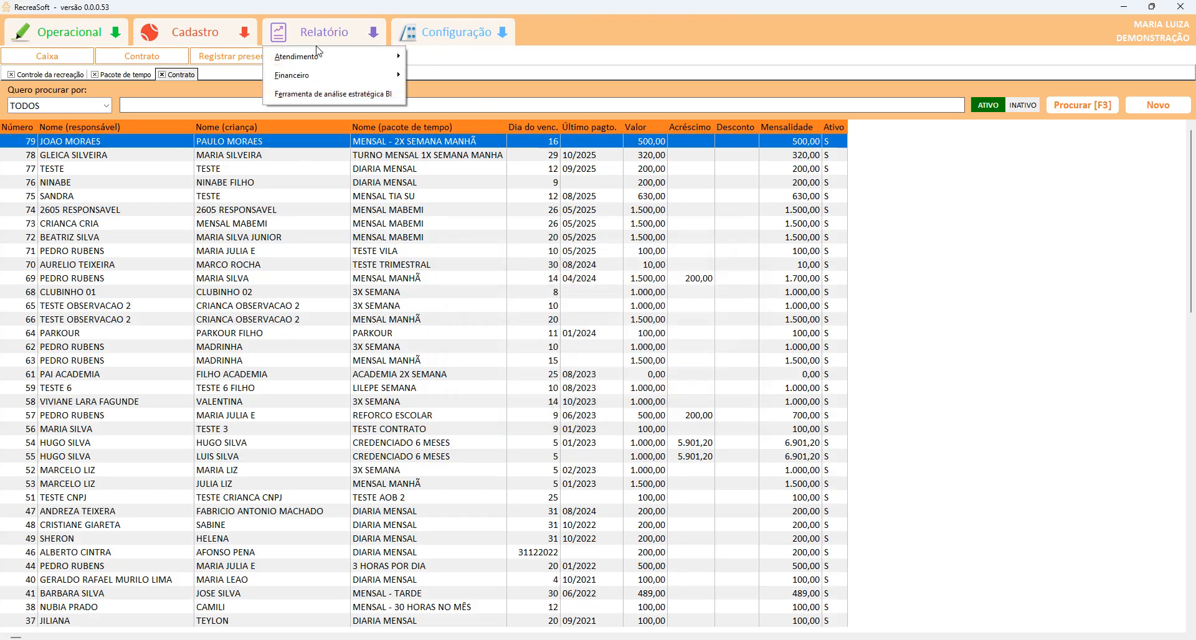
Run the Recebimento de mensalidade report for 16/11/2025 showing the 500,00 payment, then close it.
mouse_move(315, 76)
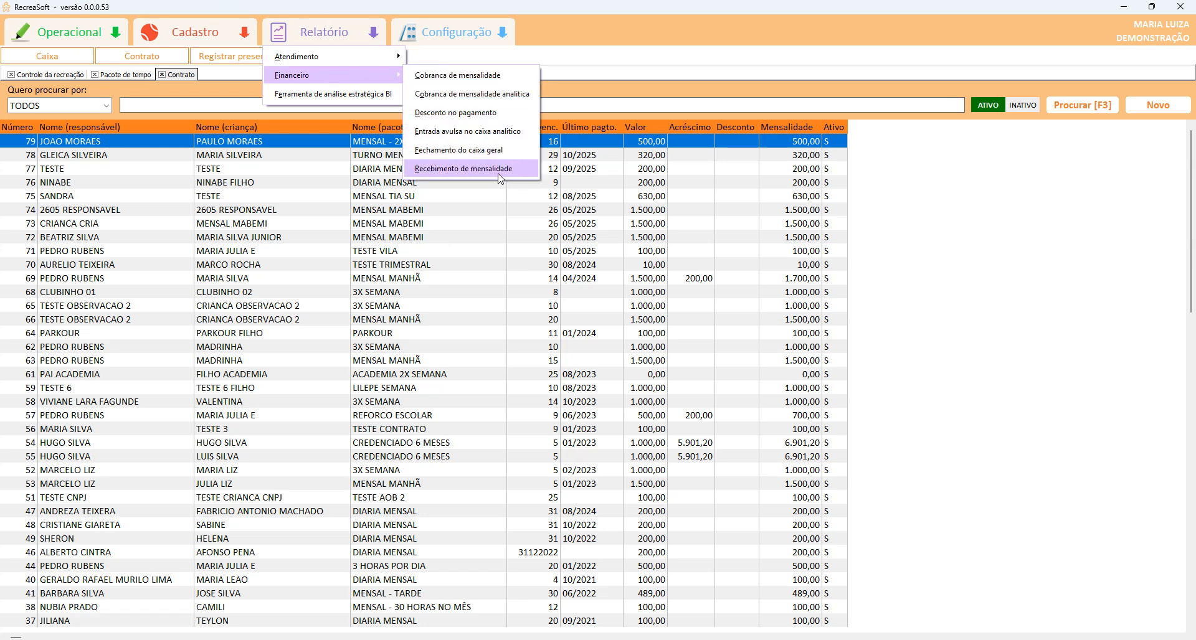
left_click(520, 175)
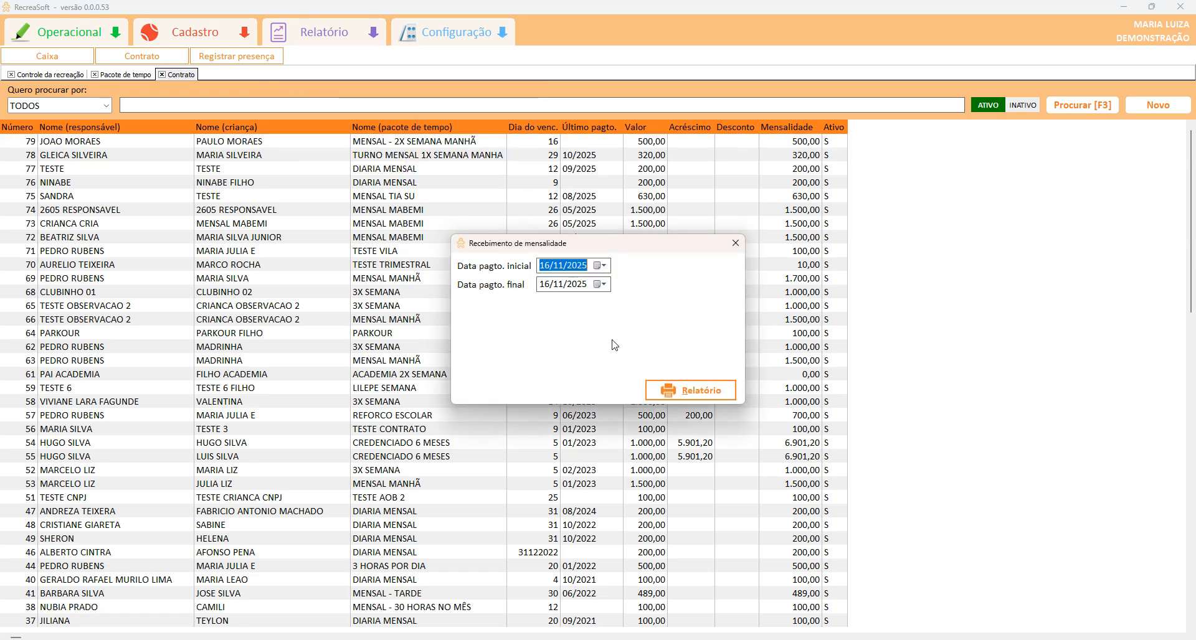
left_click(654, 391)
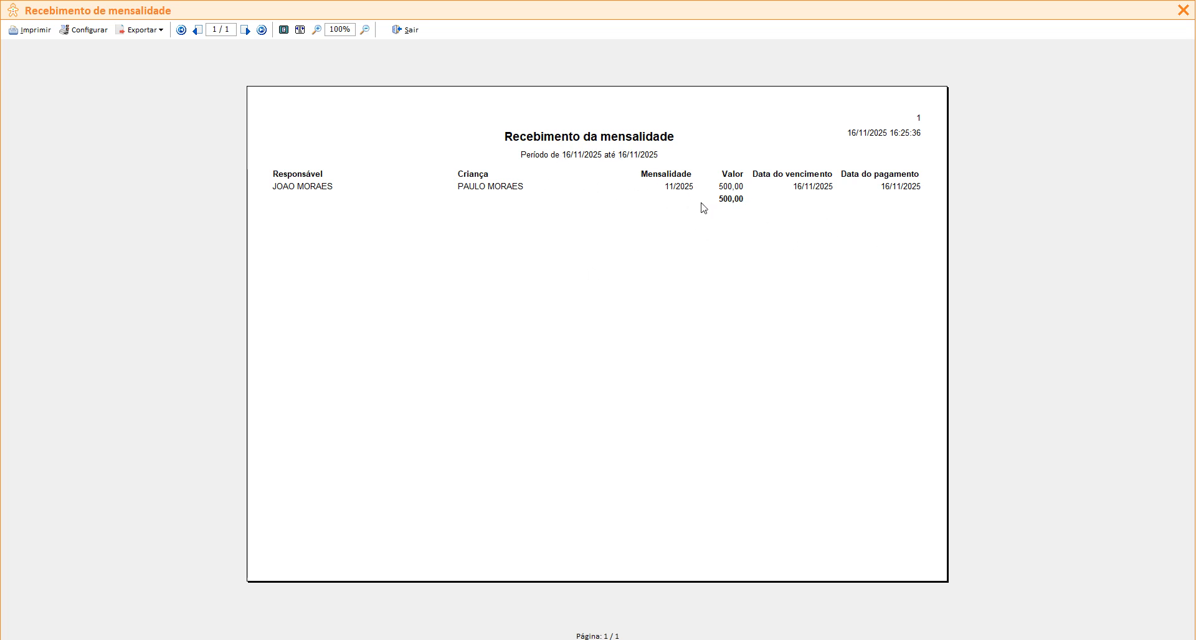
left_click(404, 30)
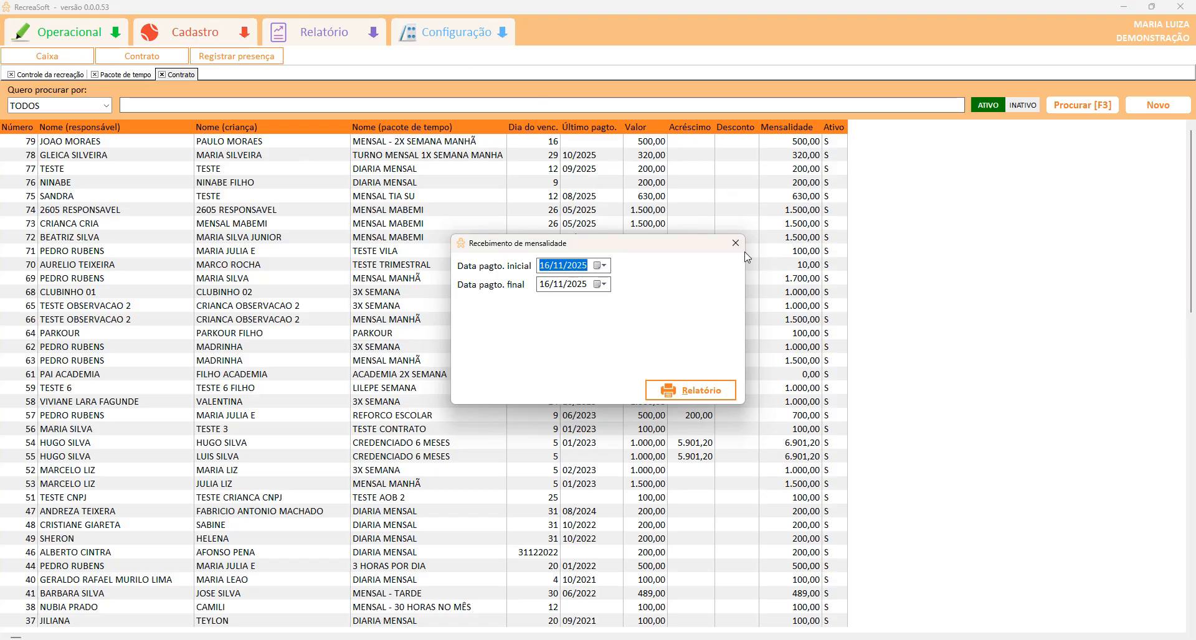
left_click(728, 248)
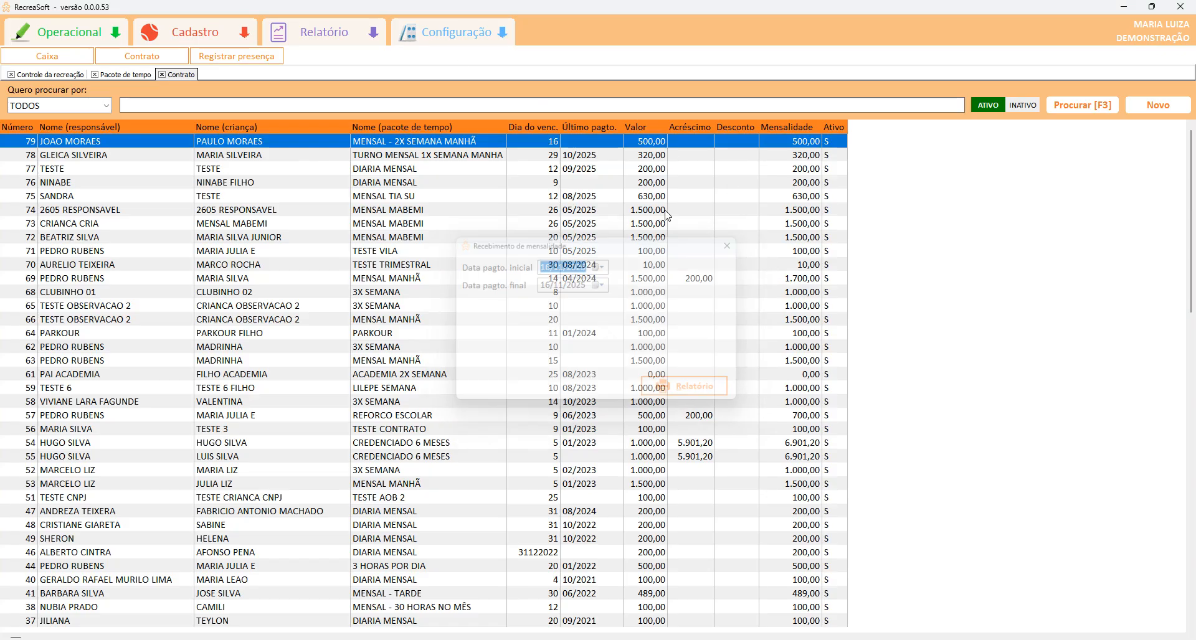
Look up the child's contract in Registrar presença and set the session from 09:00 to 12:00.
left_click(237, 56)
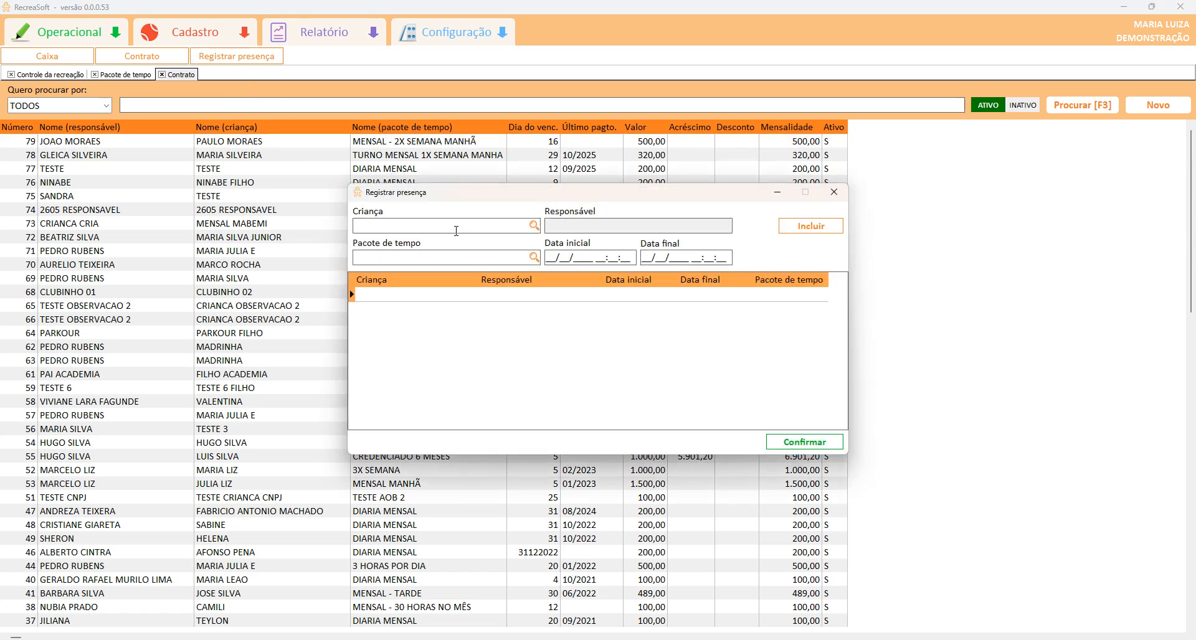
key("Return")
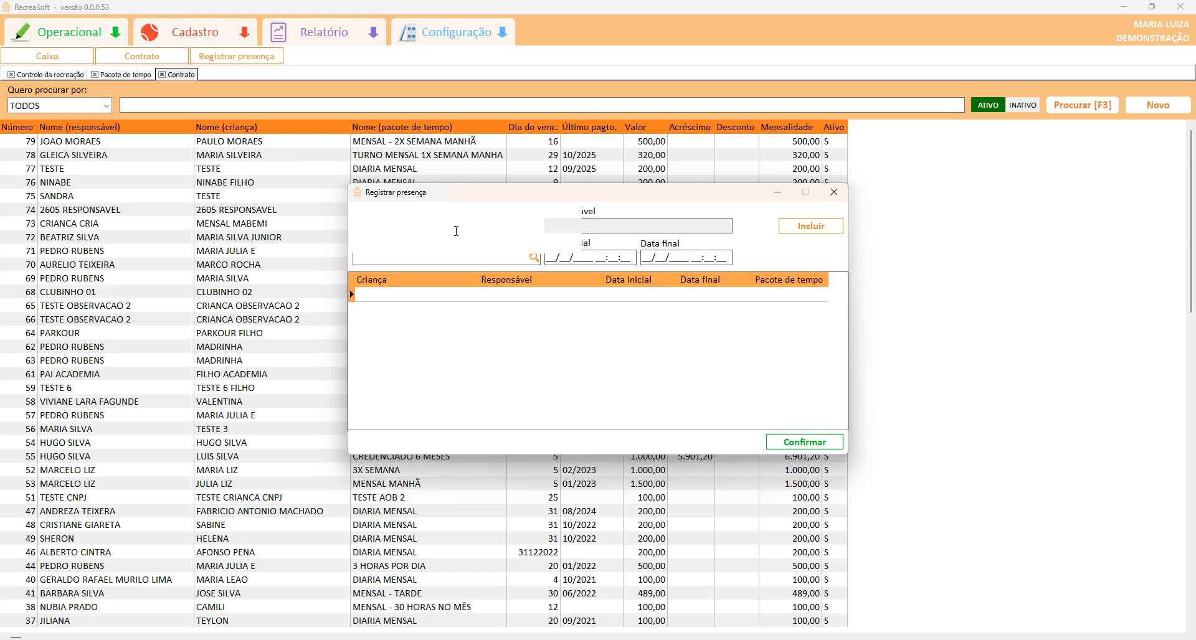
left_click(597, 257)
type("09")
left_click(693, 258)
type("12:00")
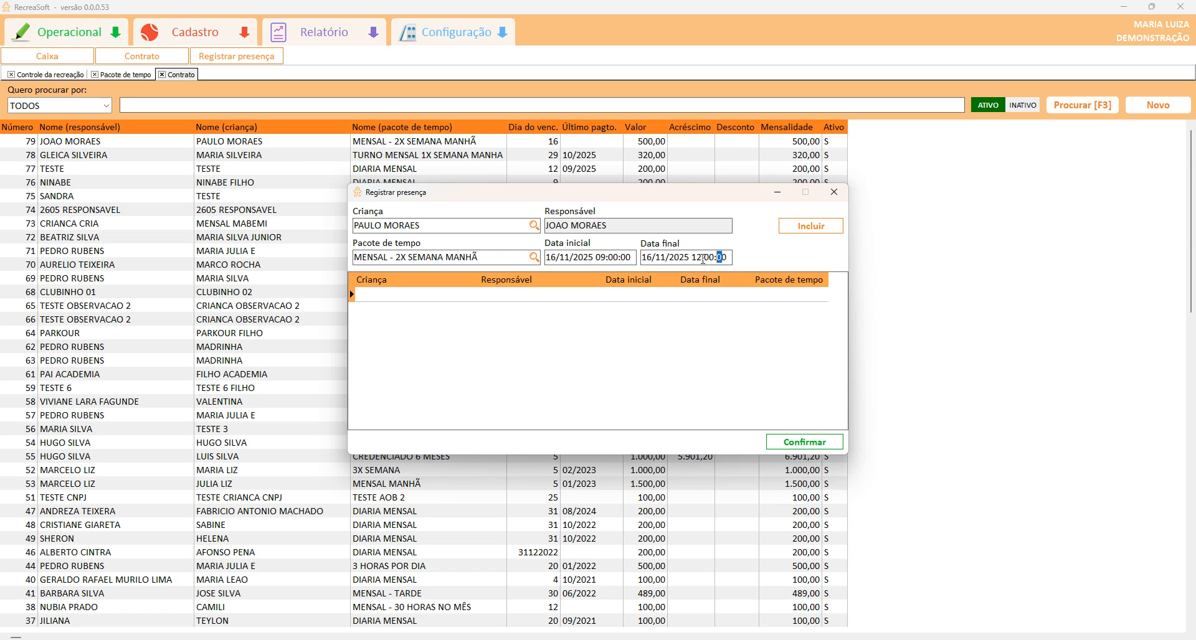
Add the 16/11/2025 attendance entry, save it, and close the attendance form.
left_click(810, 226)
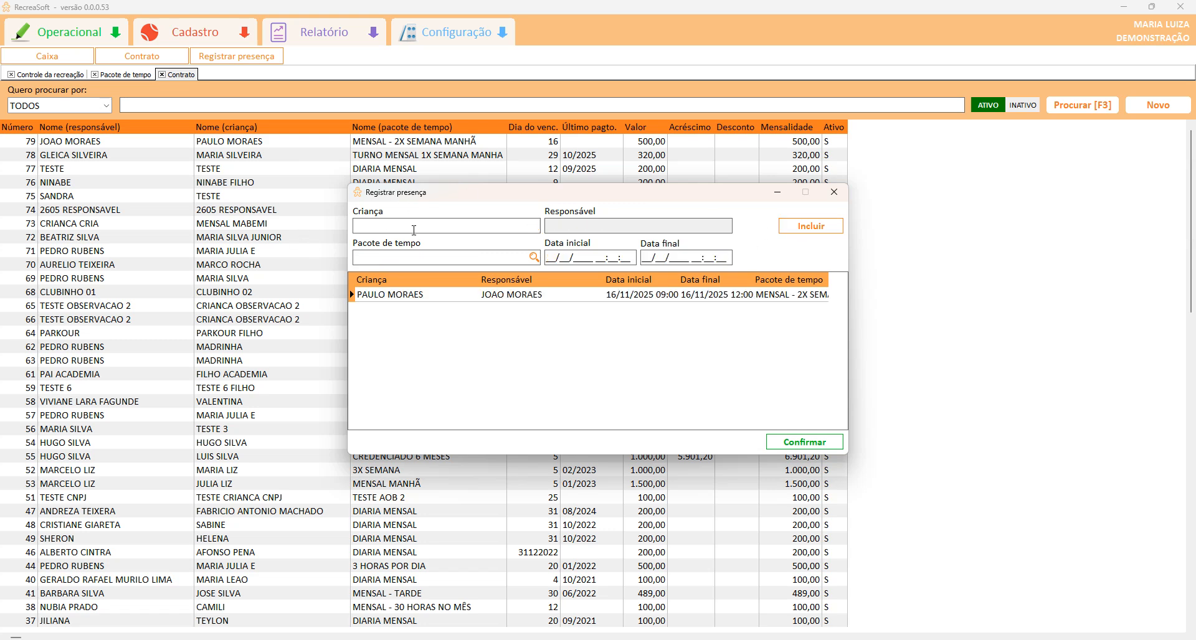
left_click(803, 442)
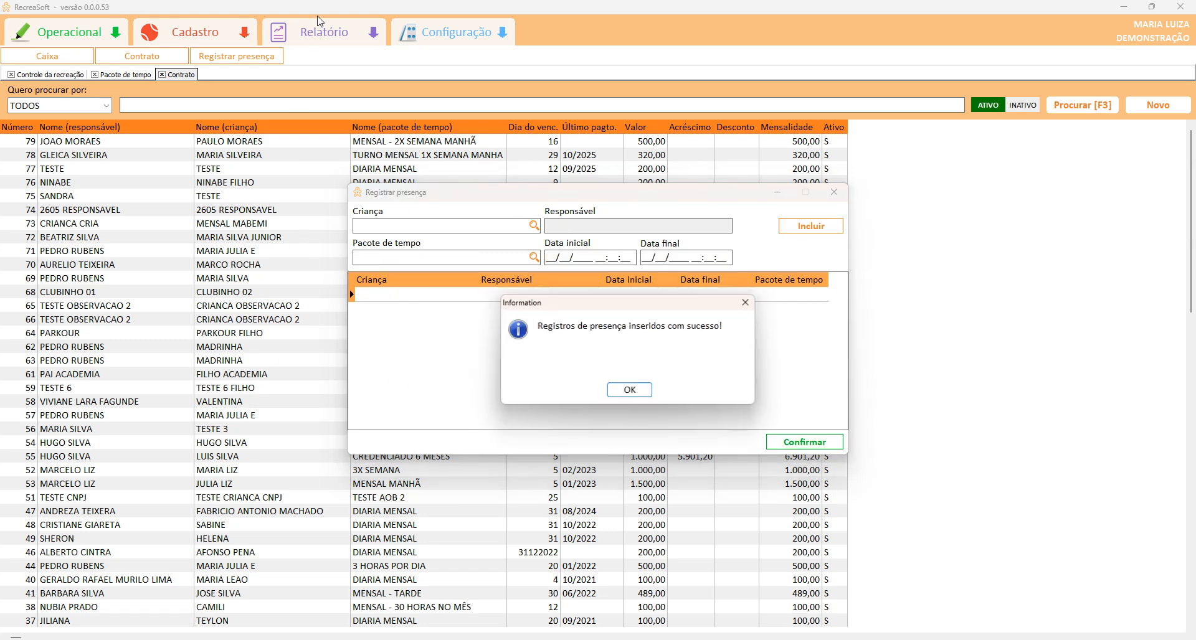
left_click(630, 390)
left_click(823, 192)
left_click(318, 34)
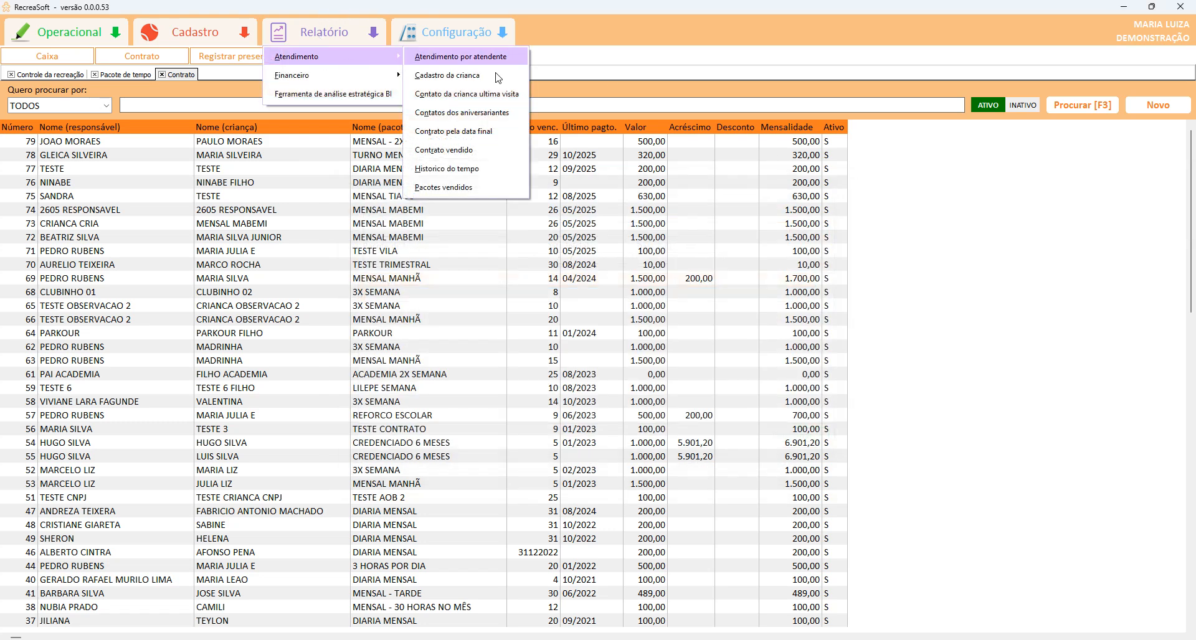
Run the Historico do tempo report for 16/11/2025 listing the 09:00–12:00 session, then close it.
left_click(461, 168)
left_click(693, 392)
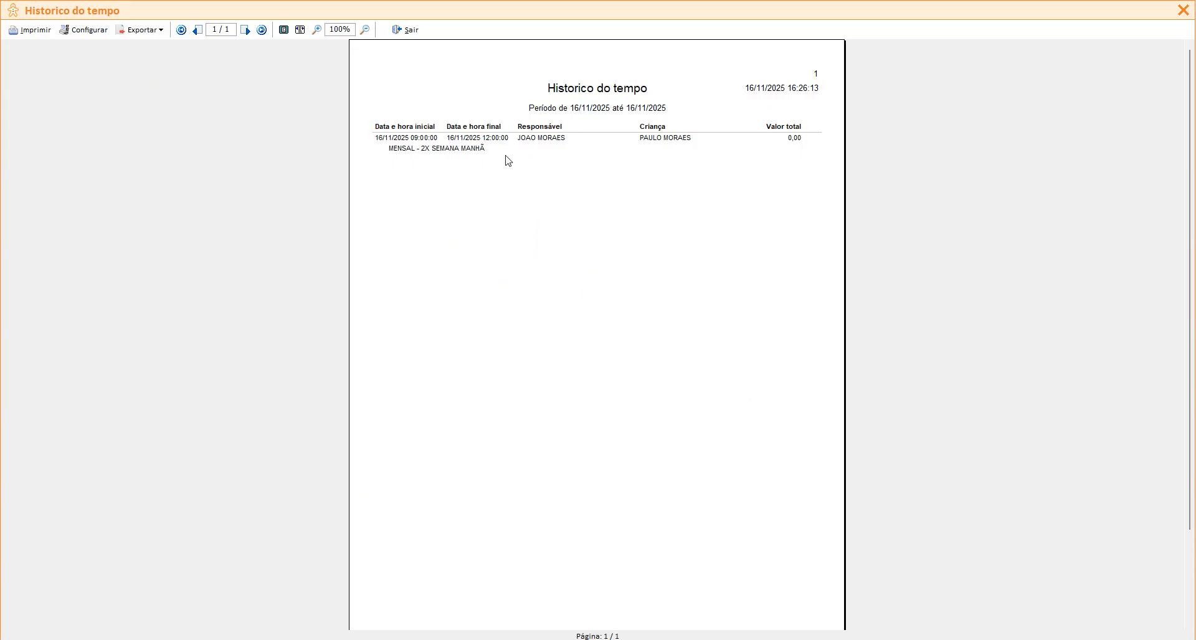
left_click(404, 29)
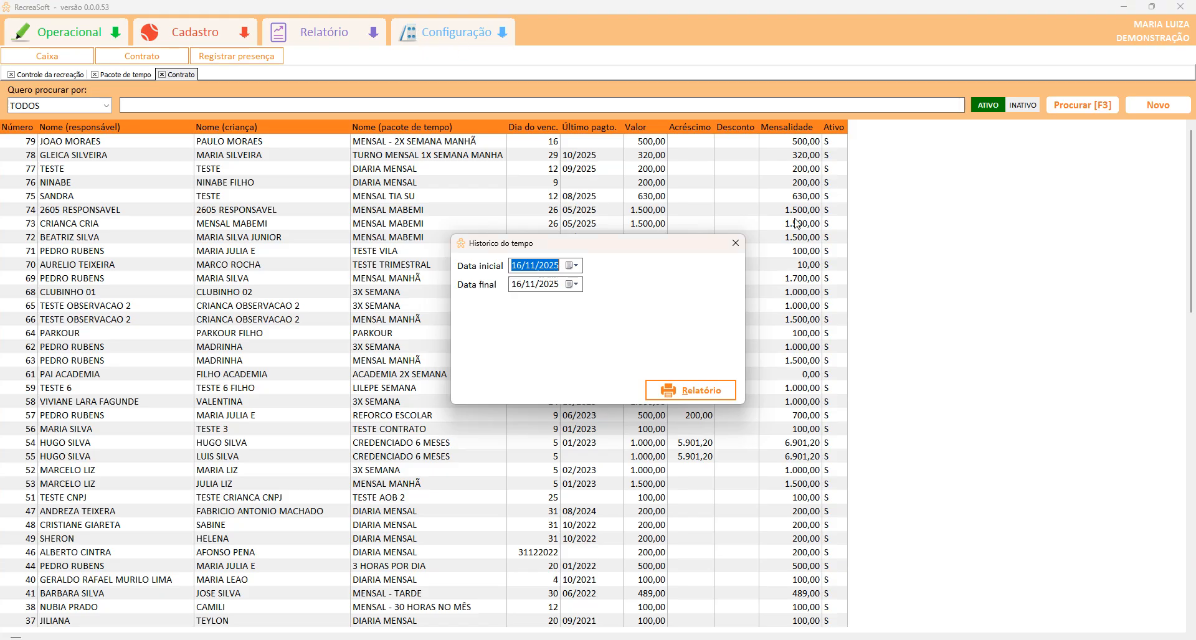
left_click(737, 243)
left_click(310, 35)
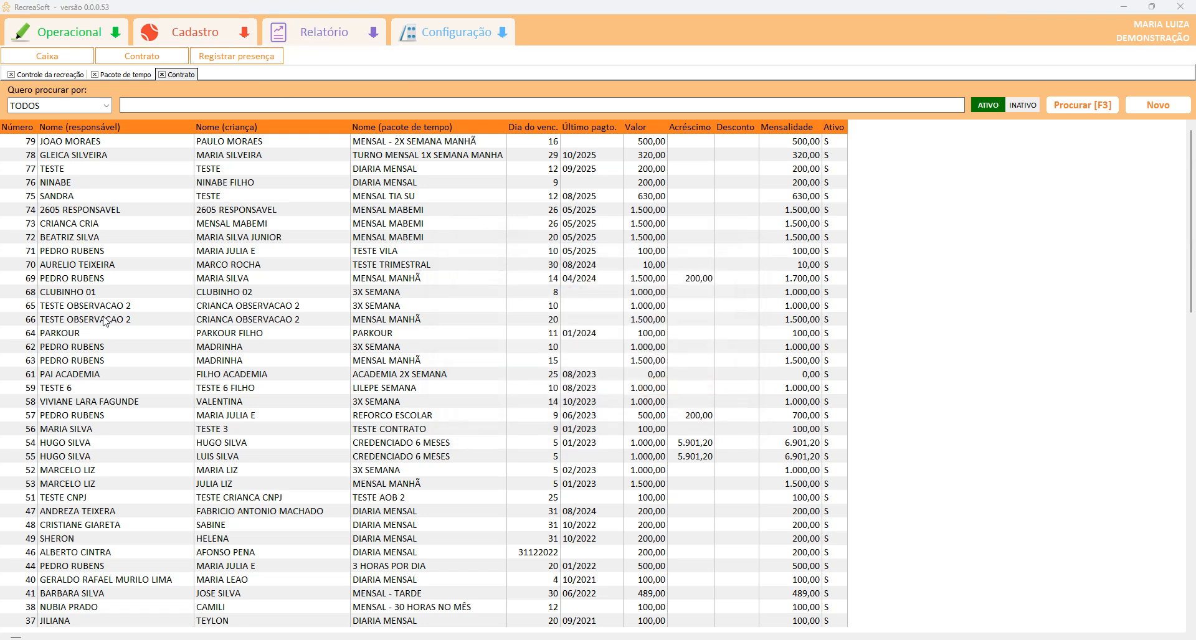
Run the Cobrança de mensalidade analítica report with final due date 16/12/2025.
left_click(329, 34)
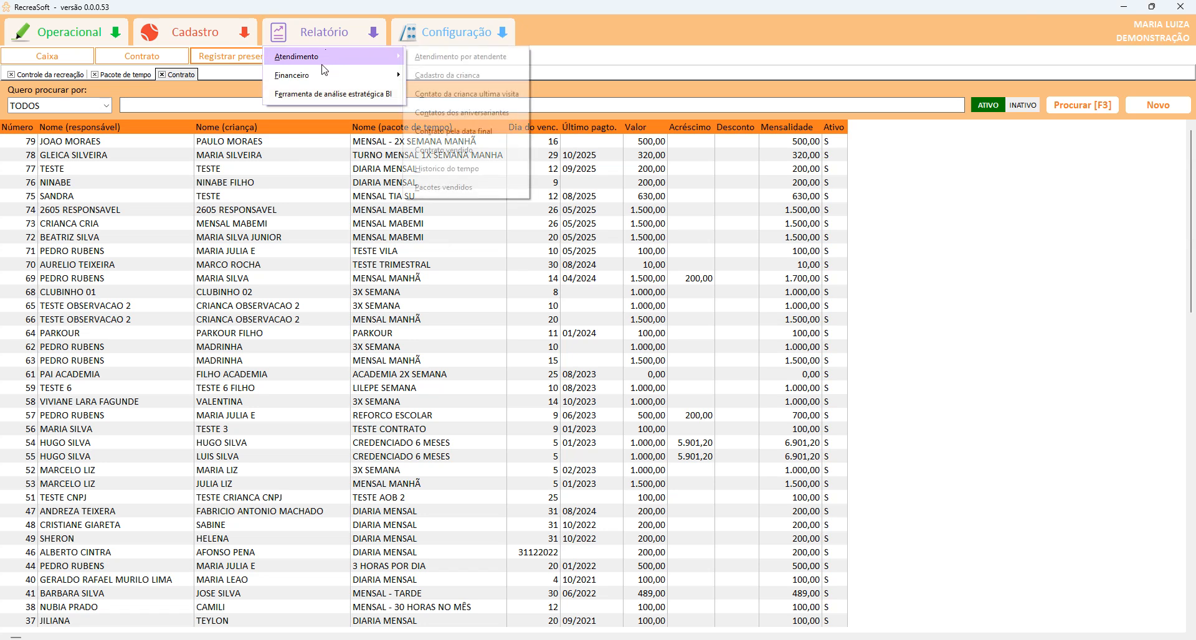
mouse_move(349, 75)
left_click(527, 100)
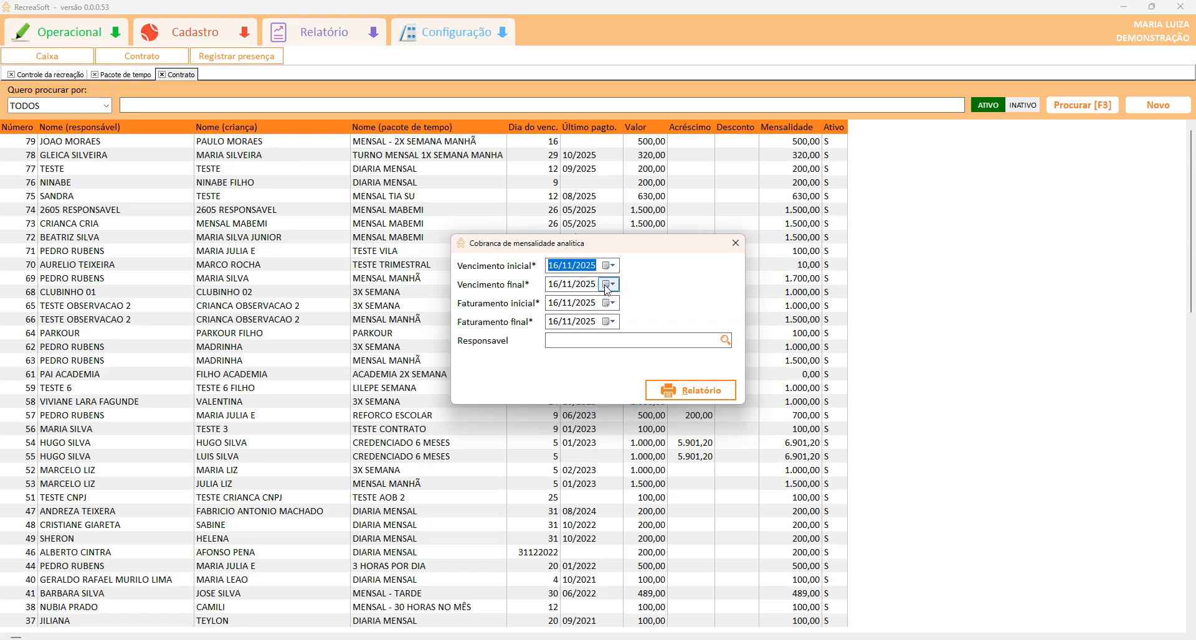
left_click(564, 284)
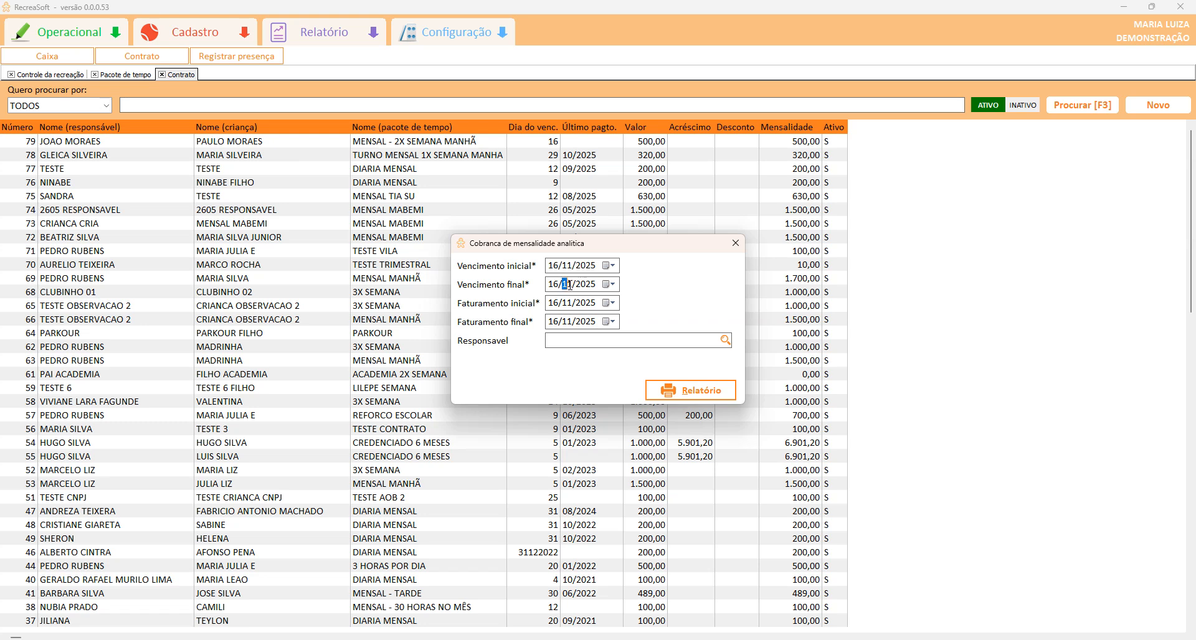
type("12")
key("Tab")
key("Tab")
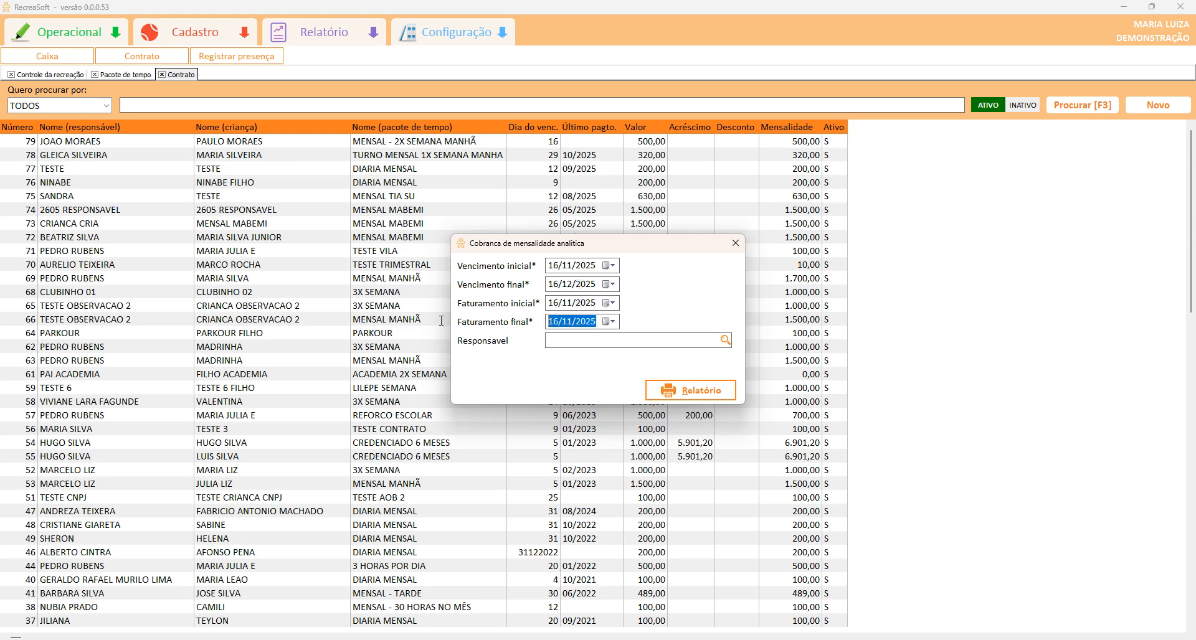
left_click(691, 384)
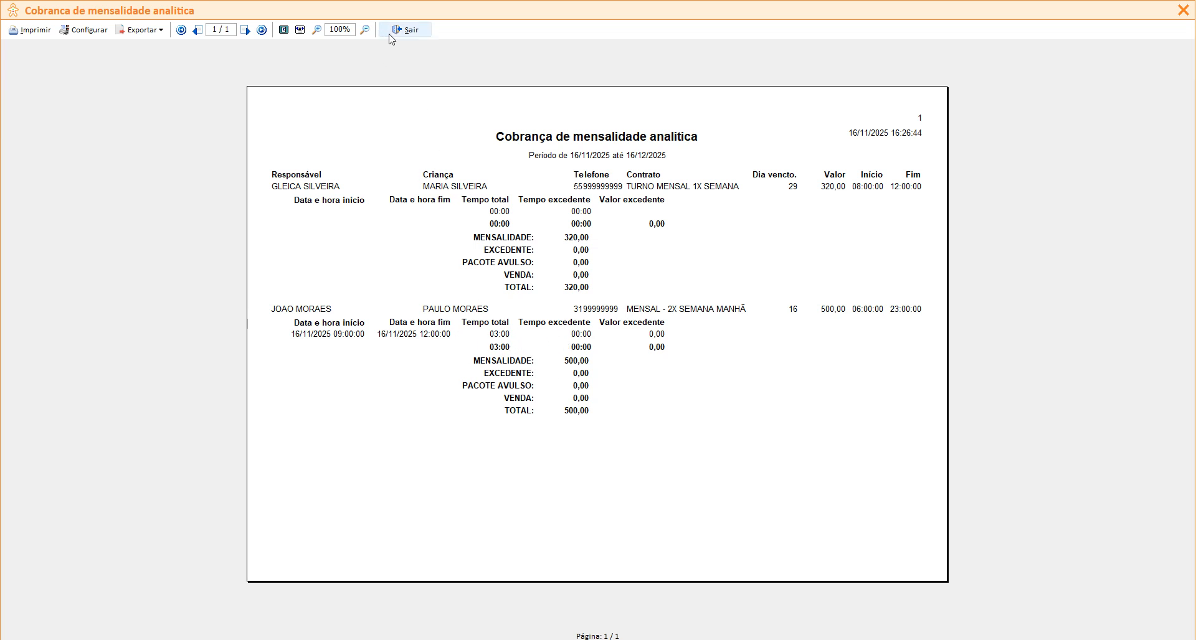
left_click(404, 29)
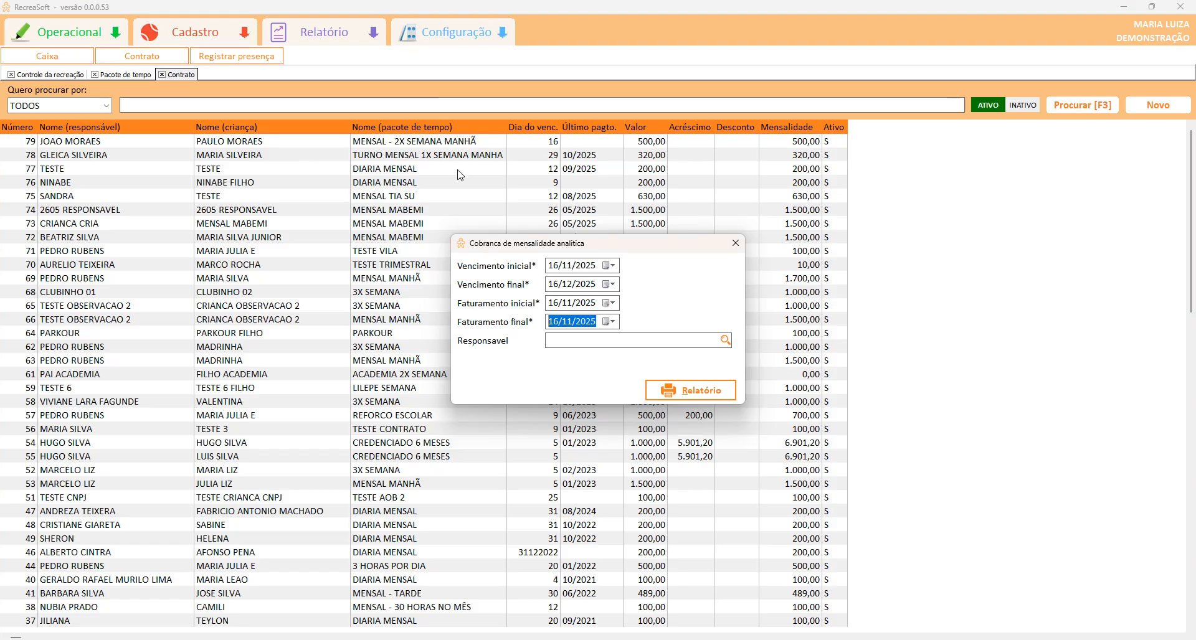
Filter the analytic report to the guardian, regenerating it with the 500,00 total, then close it.
left_click(726, 341)
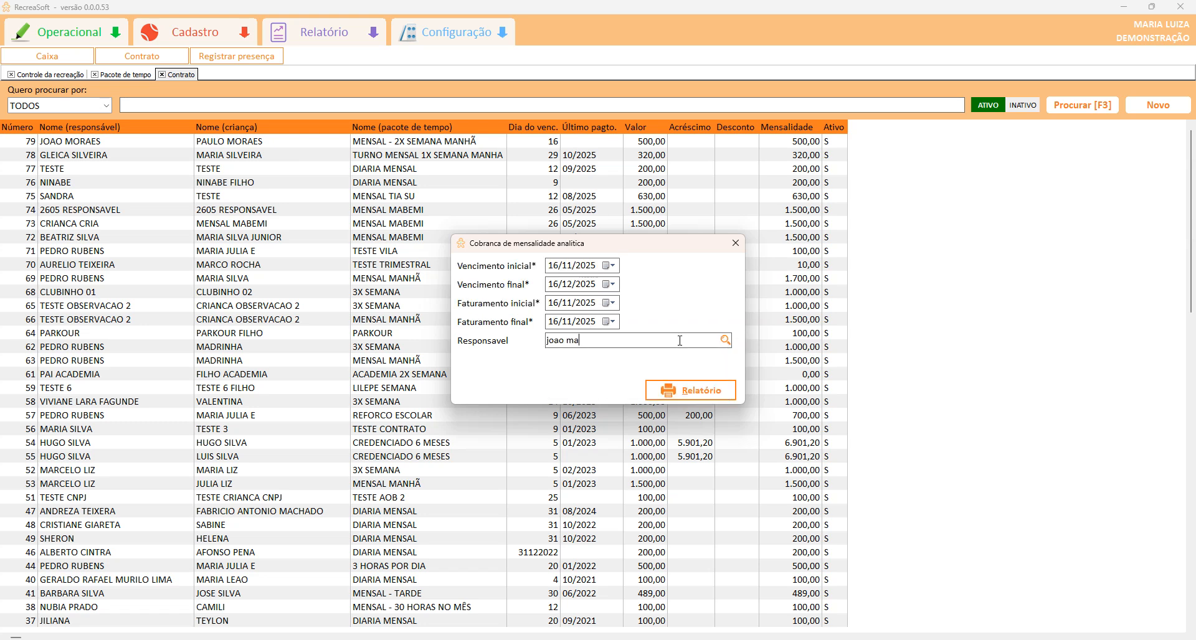
key("Return")
left_click(685, 390)
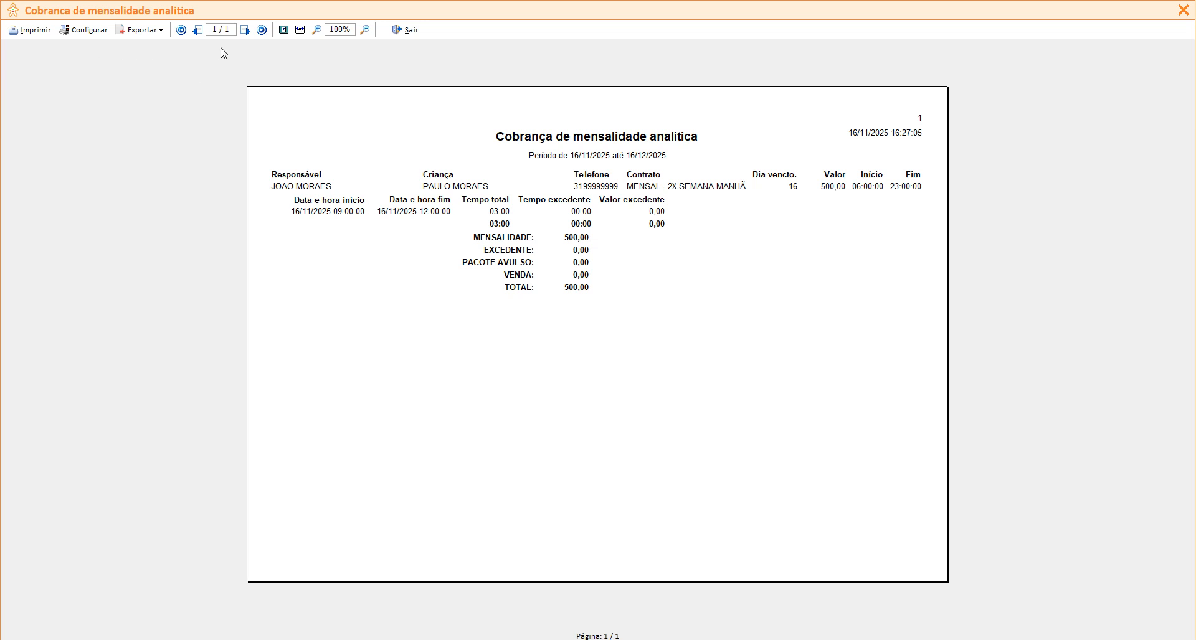
left_click(396, 35)
Close the Cobrança de mensalidade analítica report settings to return to the contract list.
left_click(746, 246)
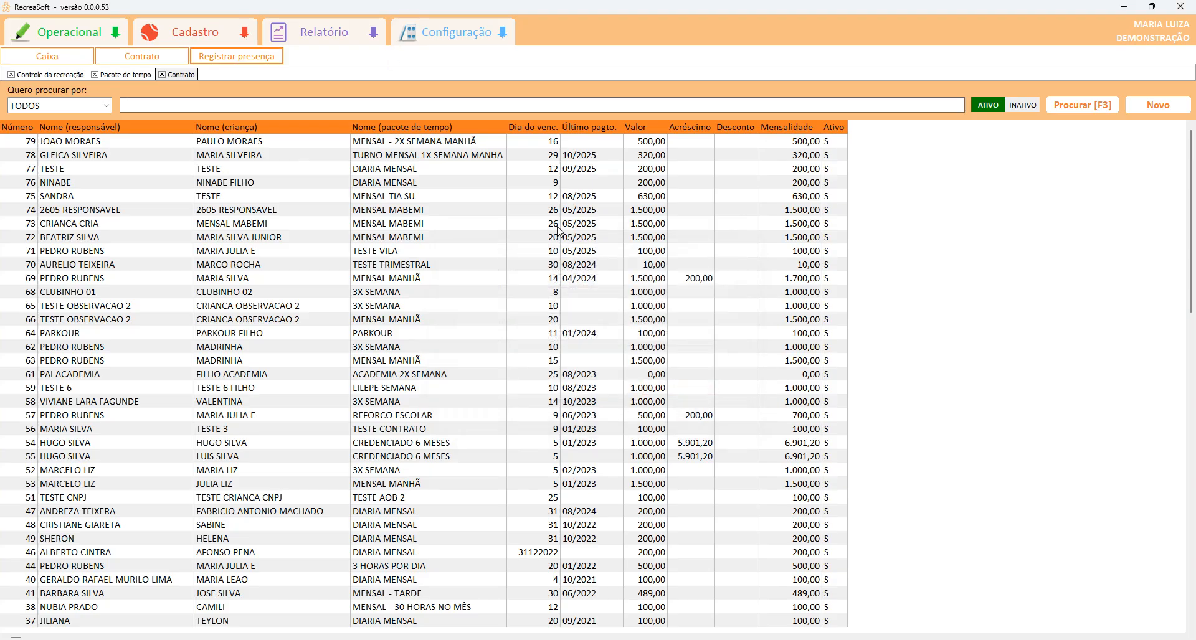